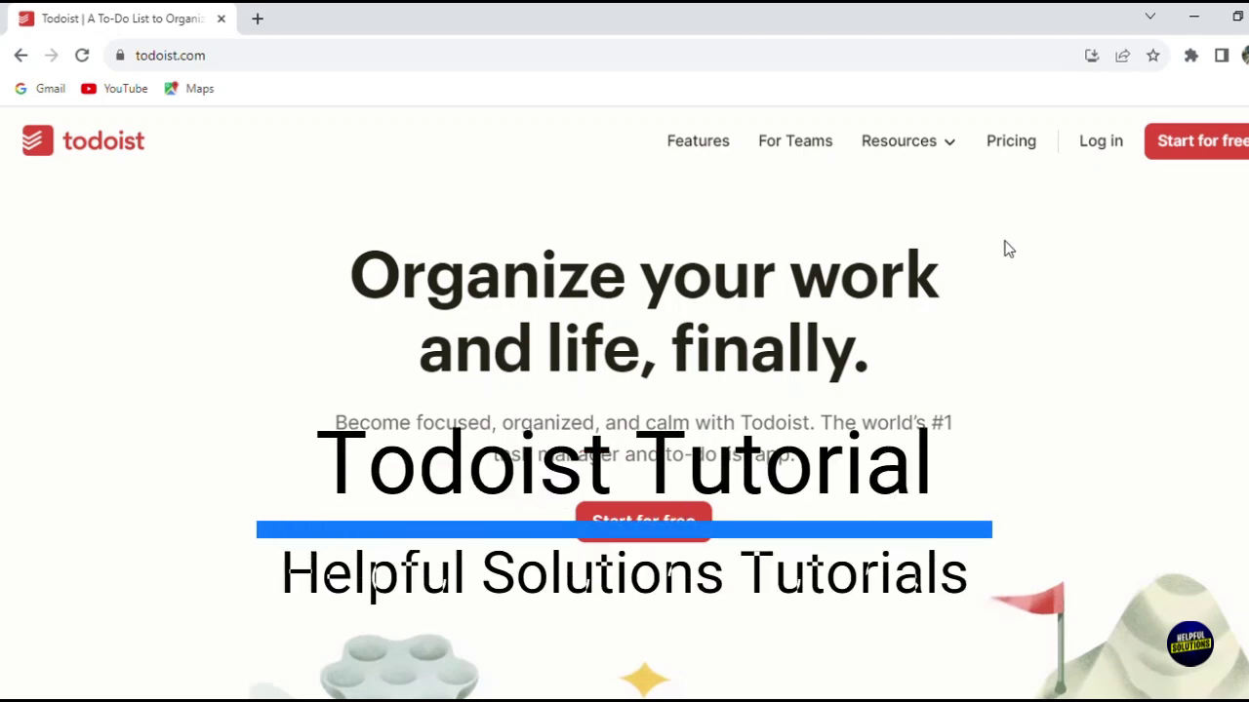
Step: Scroll up and down through the Todoist home page
scroll(1051, 271, down, 3)
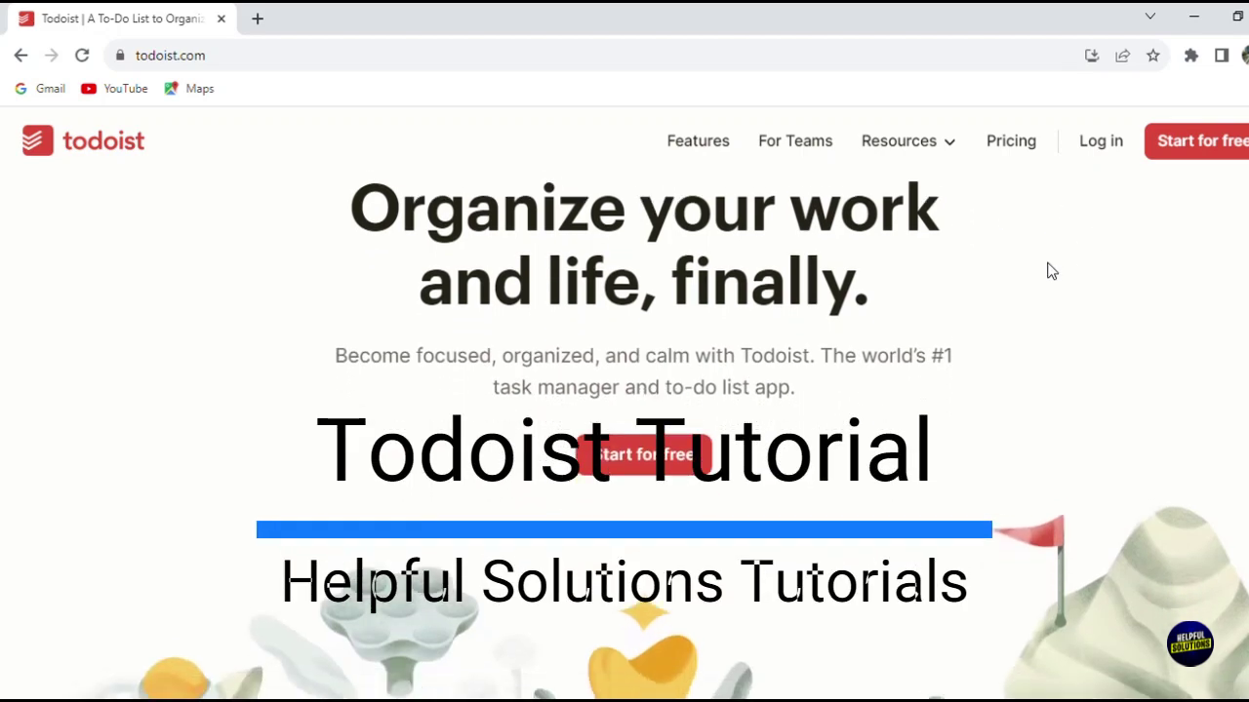
scroll(1051, 272, down, 5)
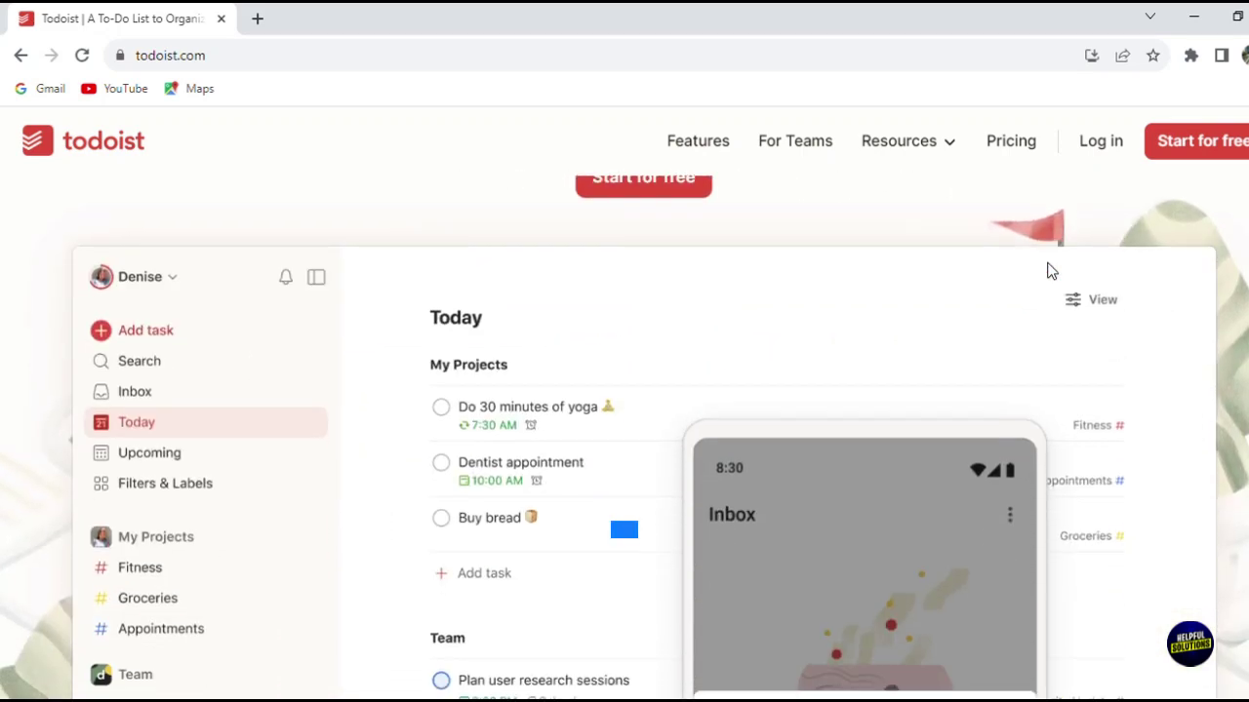
scroll(1051, 271, down, 3)
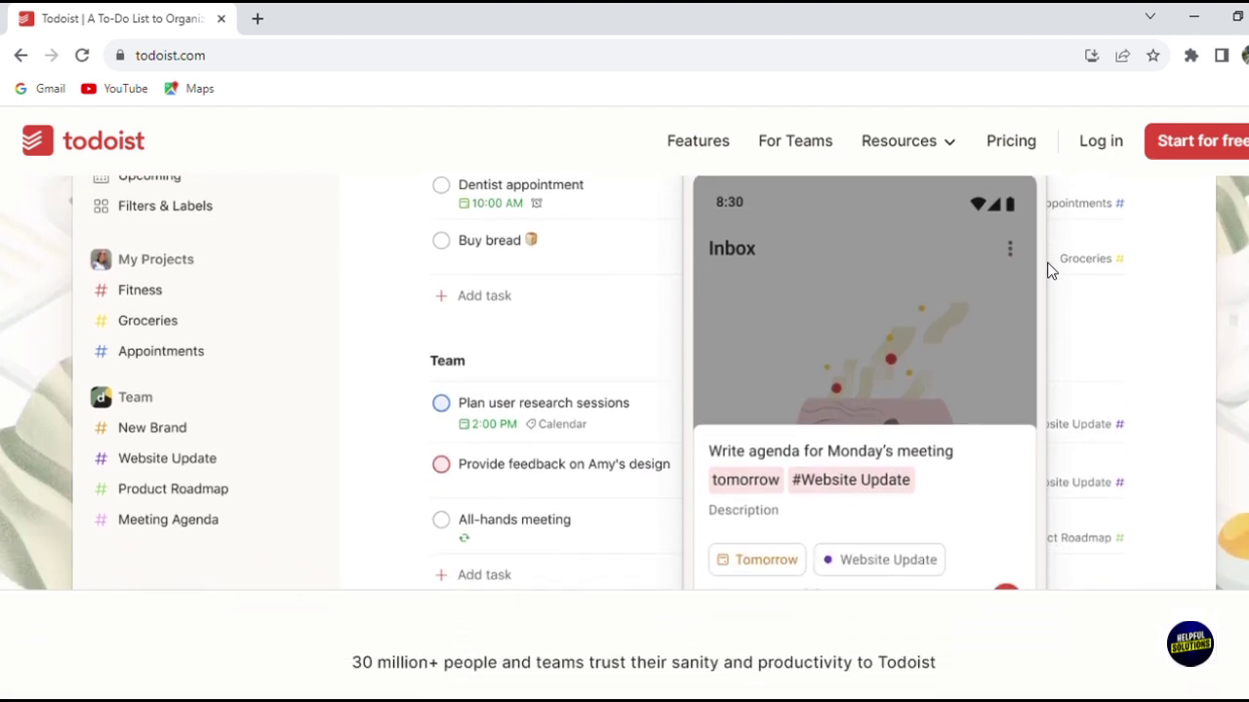
scroll(1051, 271, down, 1)
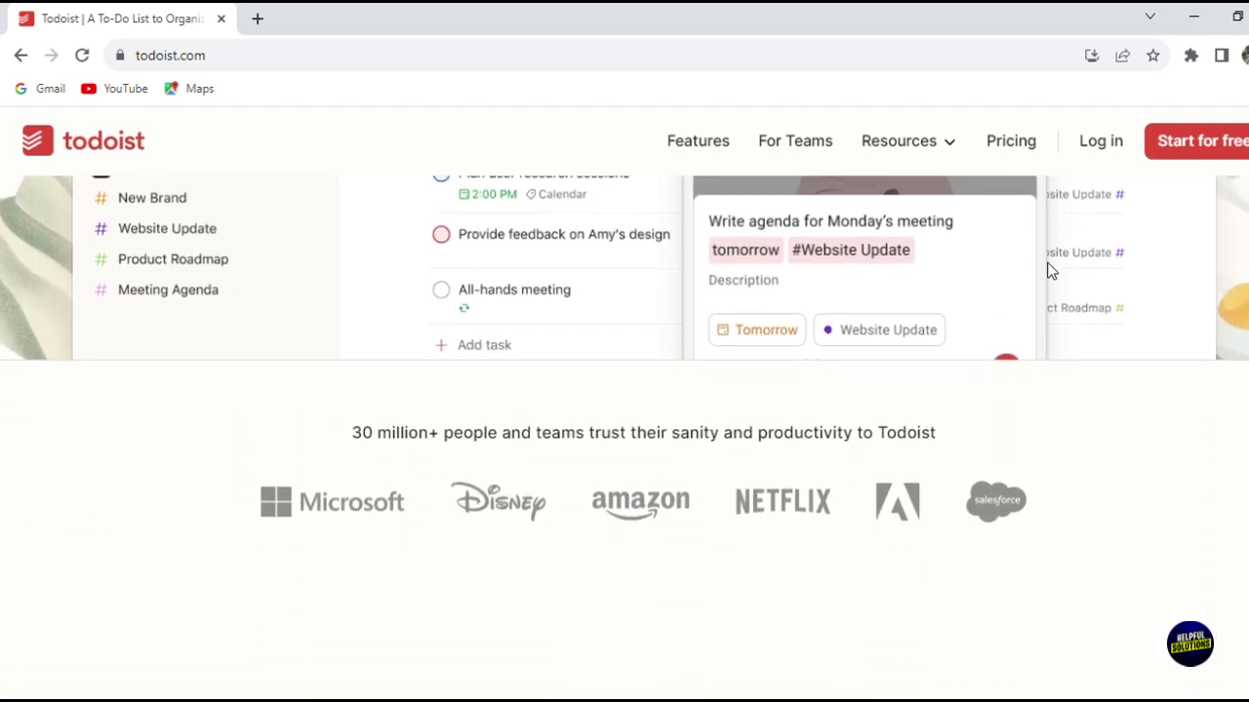
scroll(1050, 271, up, 1)
scroll(1050, 271, up, 3)
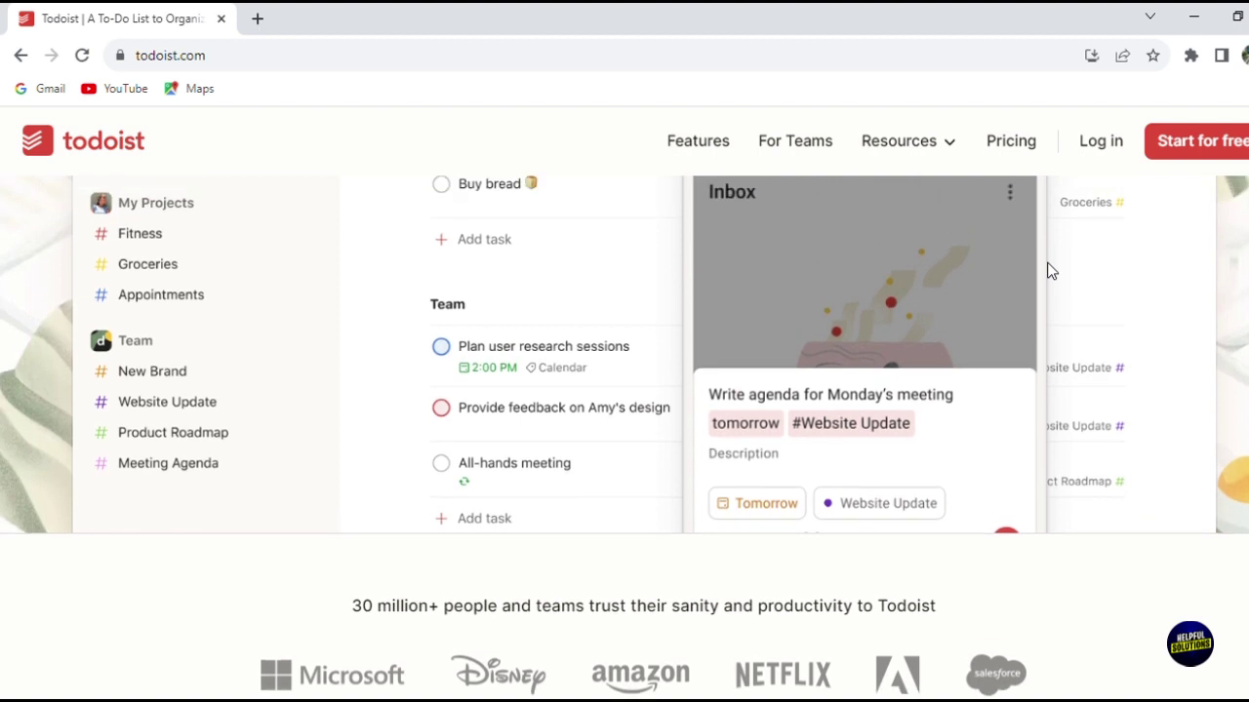
scroll(1050, 271, up, 5)
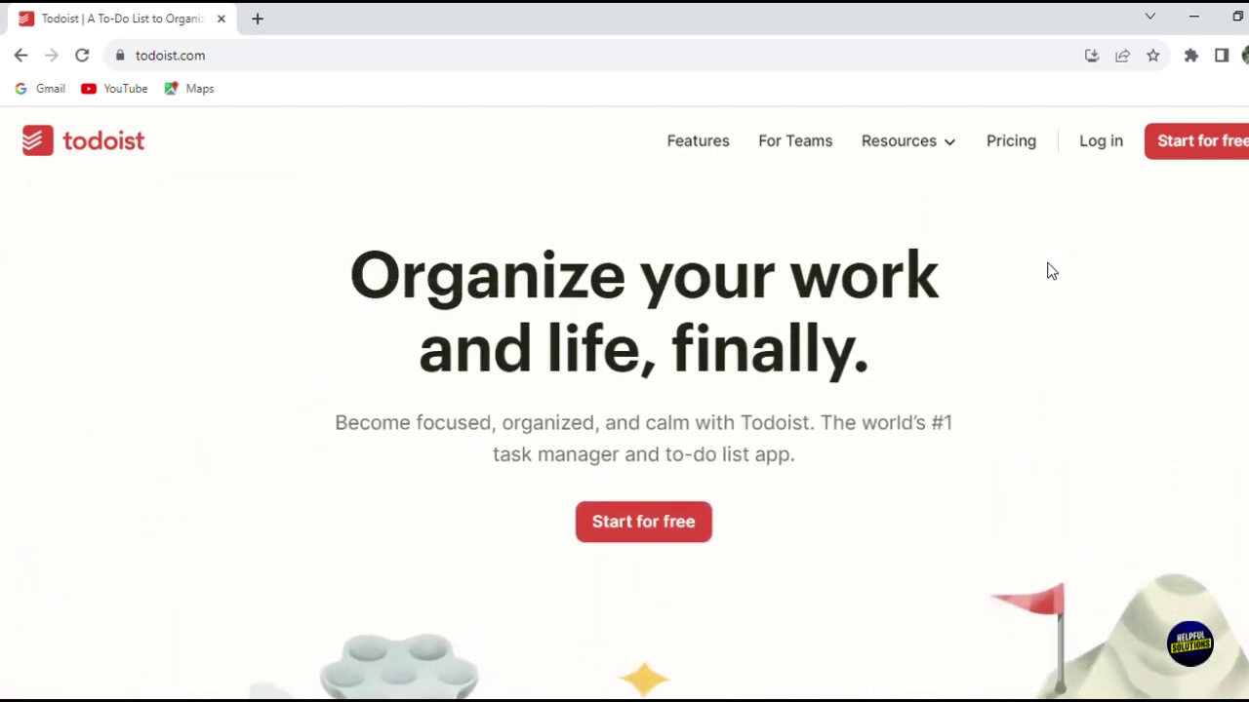
scroll(1051, 272, down, 3)
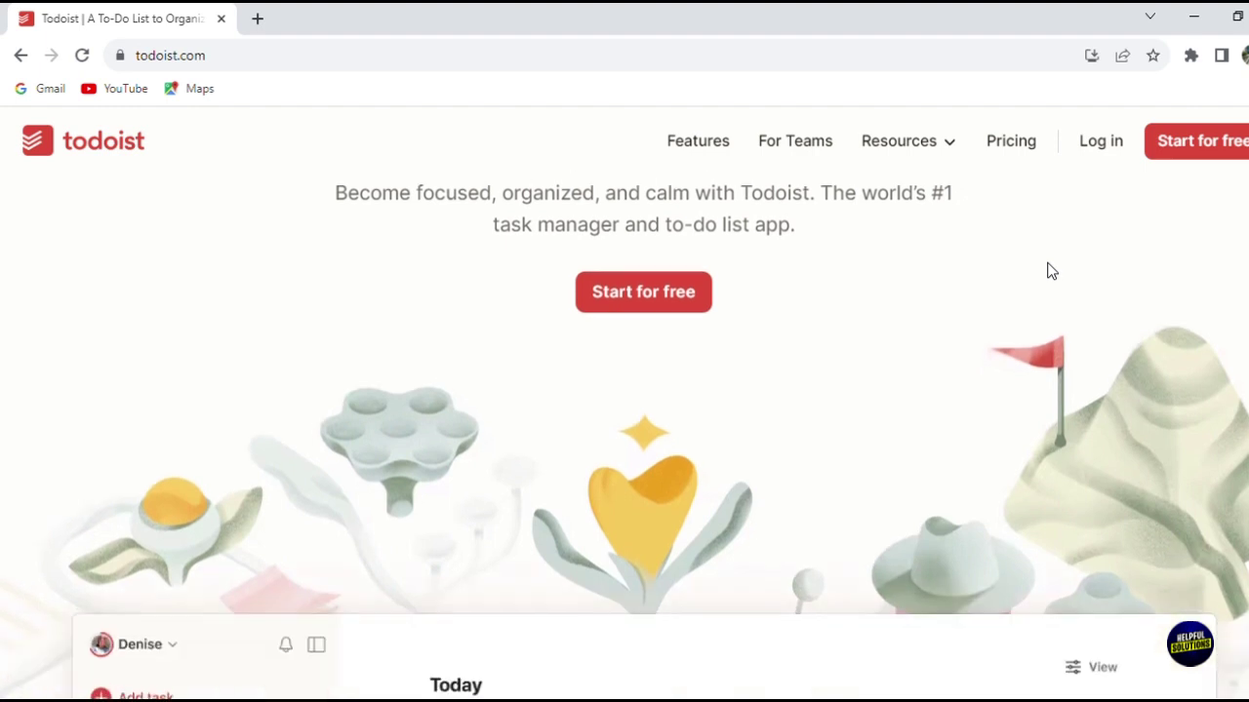
scroll(1051, 271, down, 4)
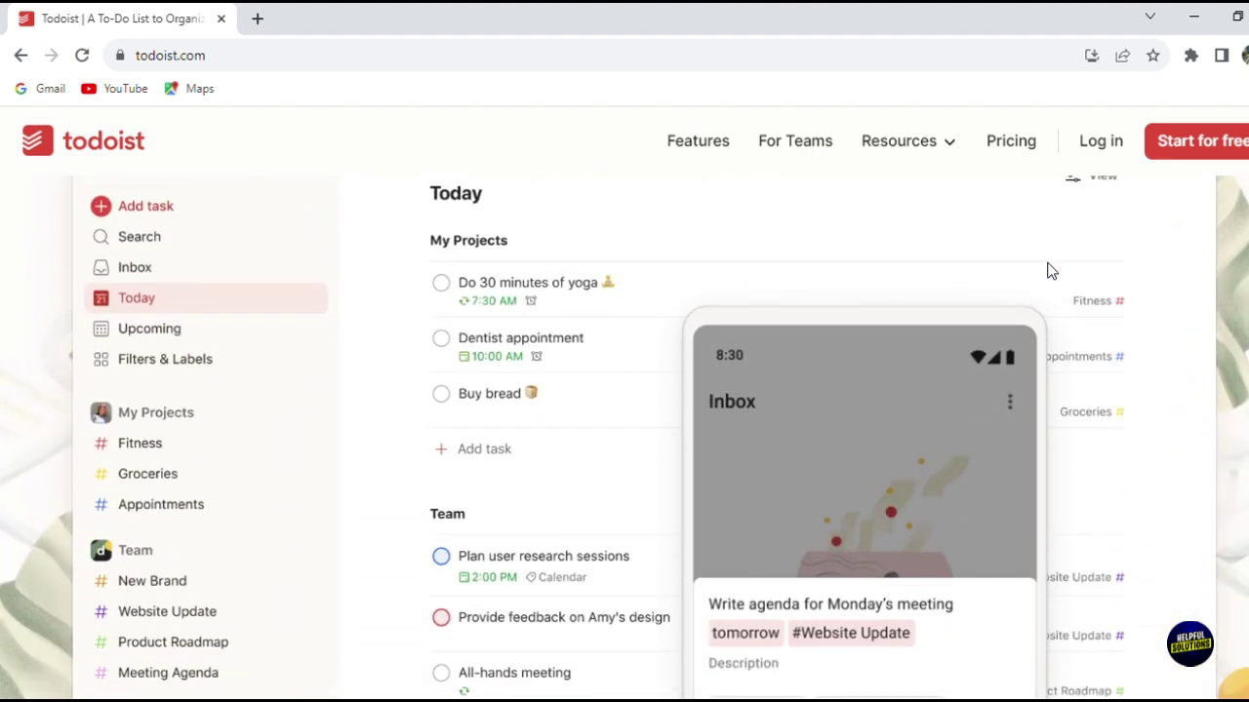
scroll(1051, 271, down, 4)
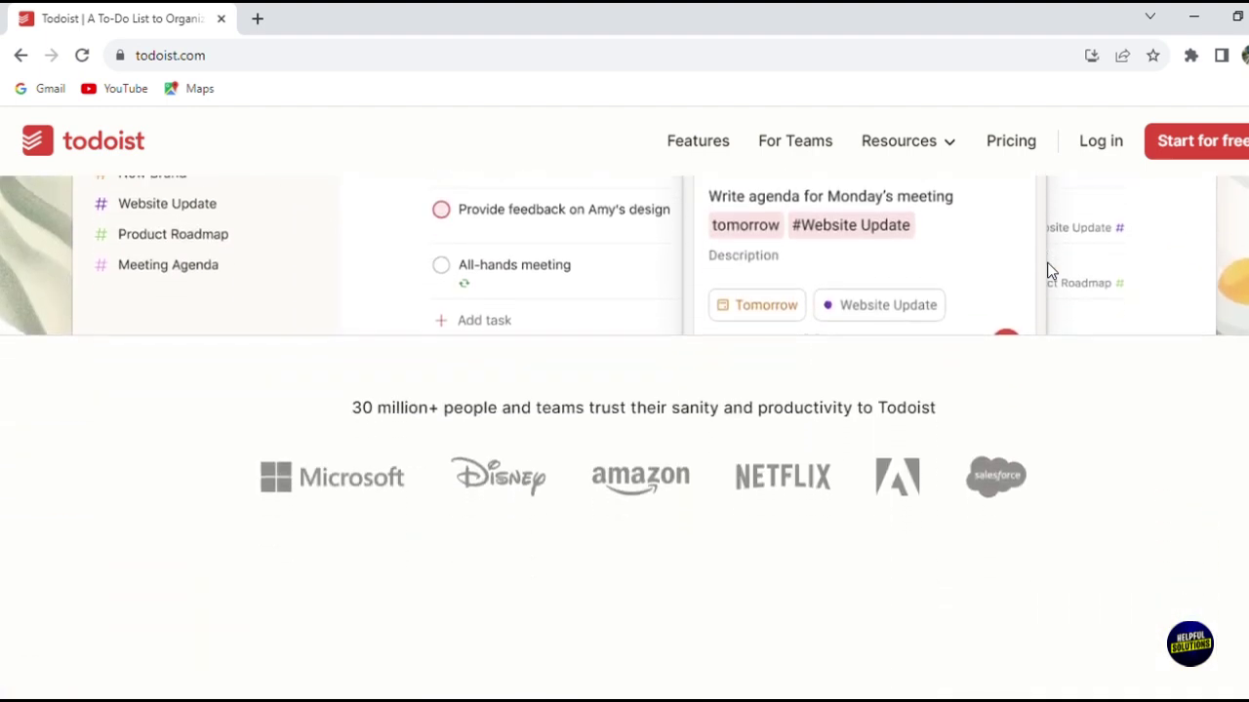
scroll(1051, 271, down, 4)
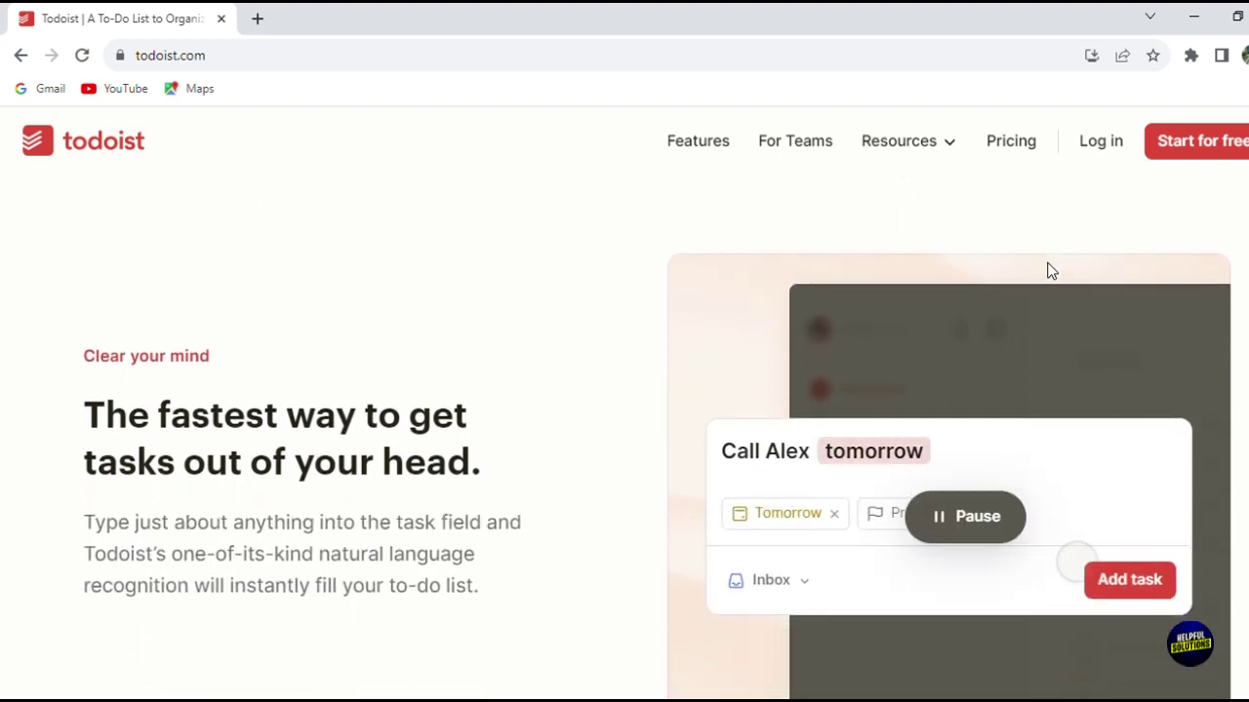
scroll(1051, 272, down, 2)
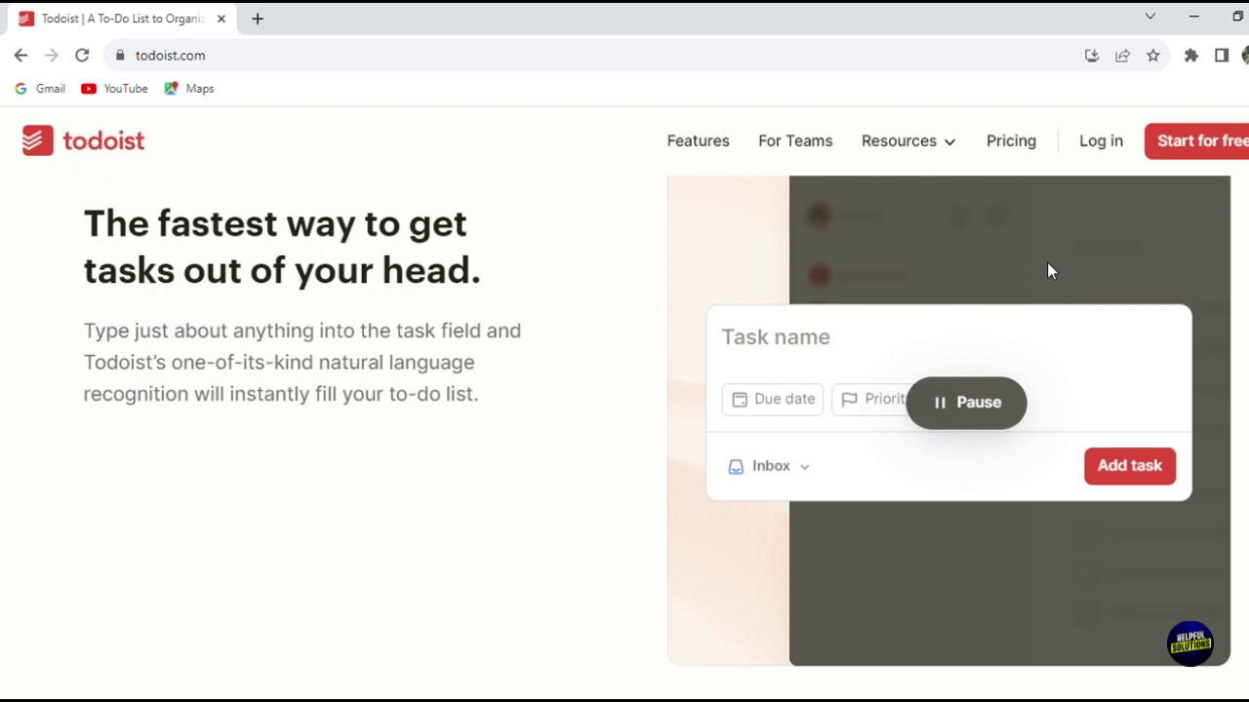
scroll(1051, 271, up, 3)
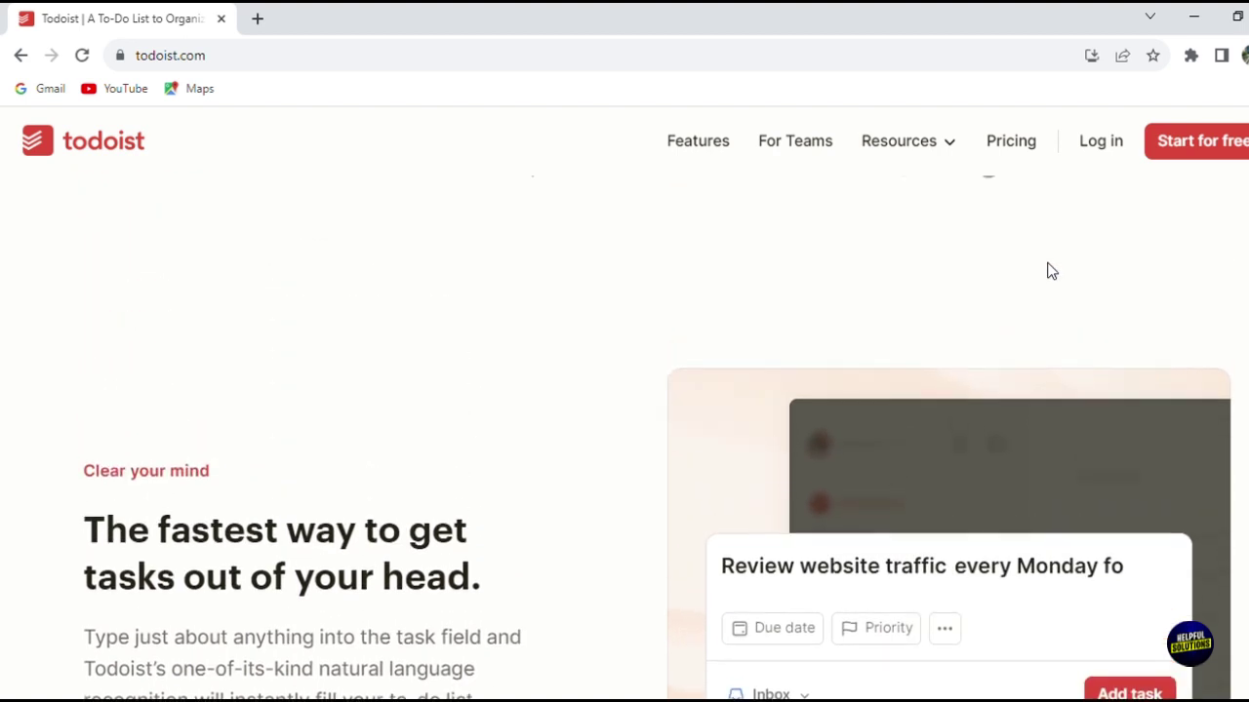
scroll(1051, 271, up, 4)
scroll(1051, 271, up, 1)
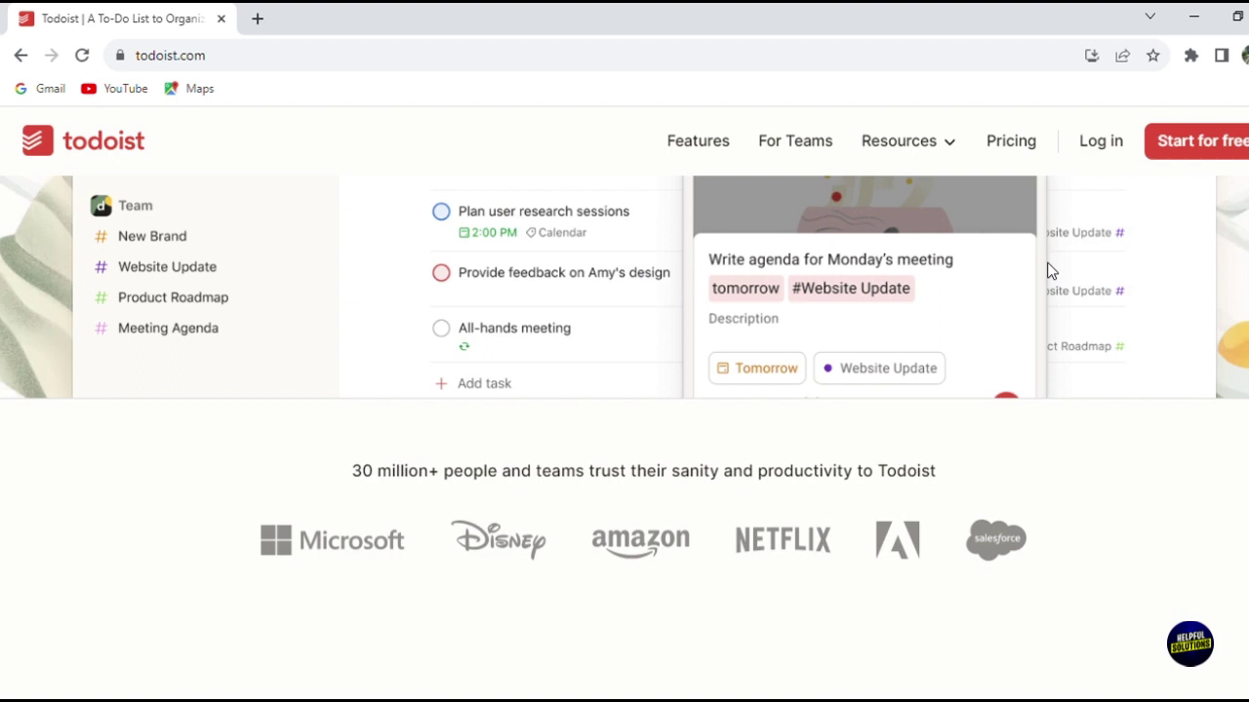
scroll(1051, 271, up, 4)
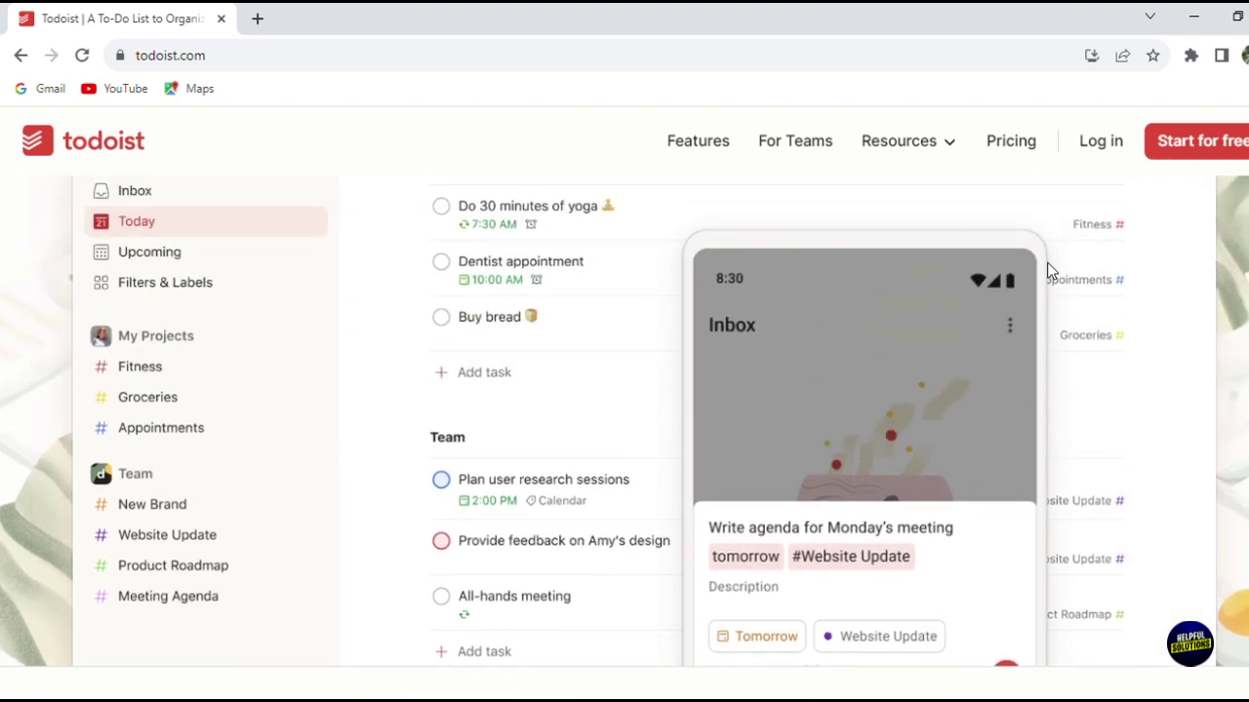
scroll(1051, 271, up, 7)
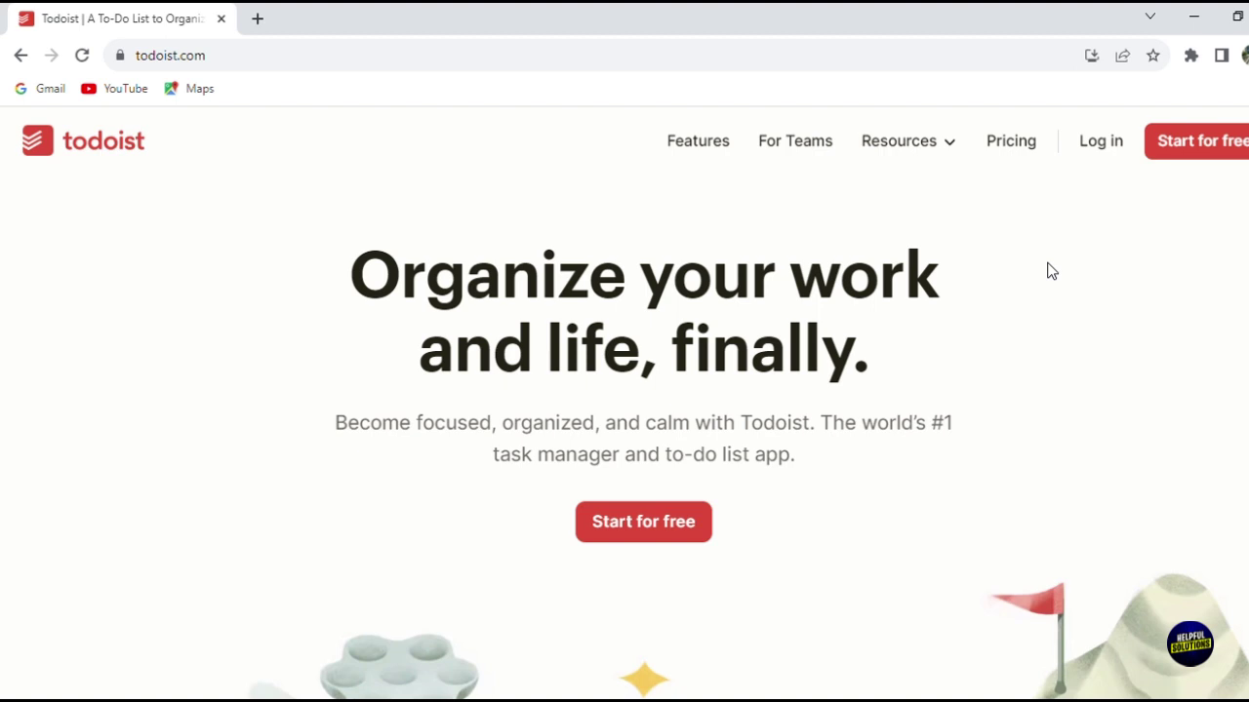
Step: Reload the home page and go to the 'Start for free' sign-up page
key(F5)
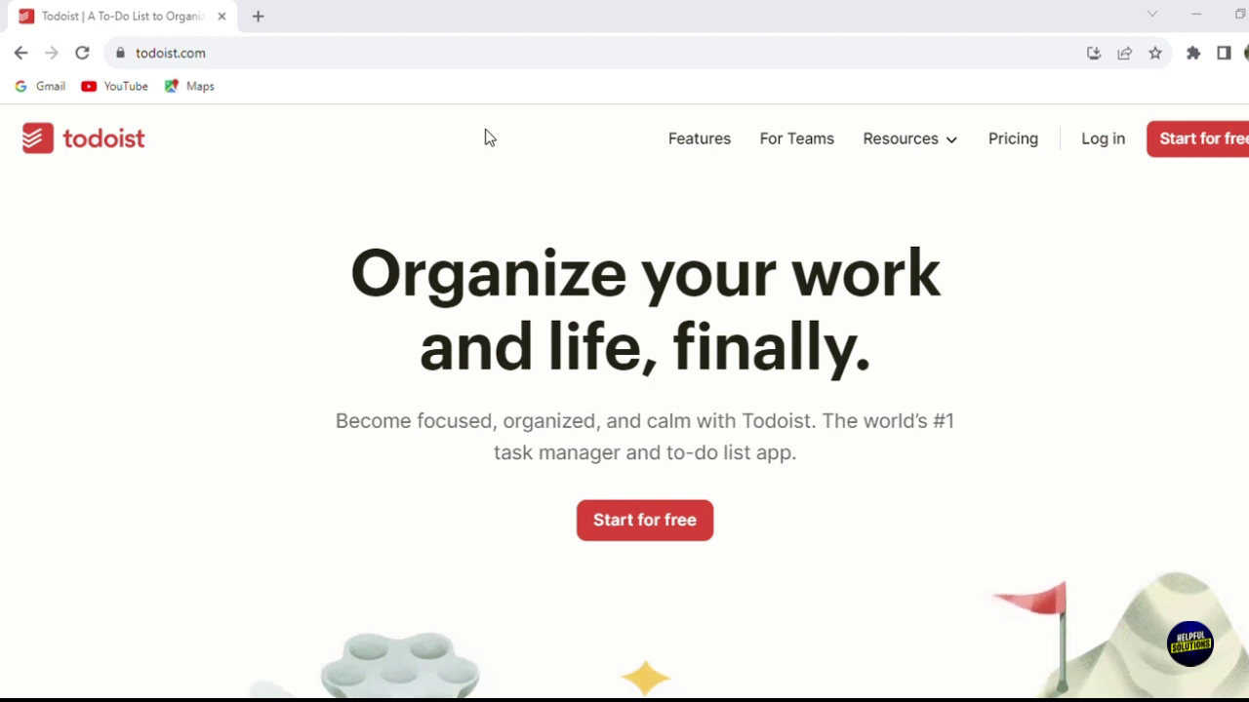
click(147, 263)
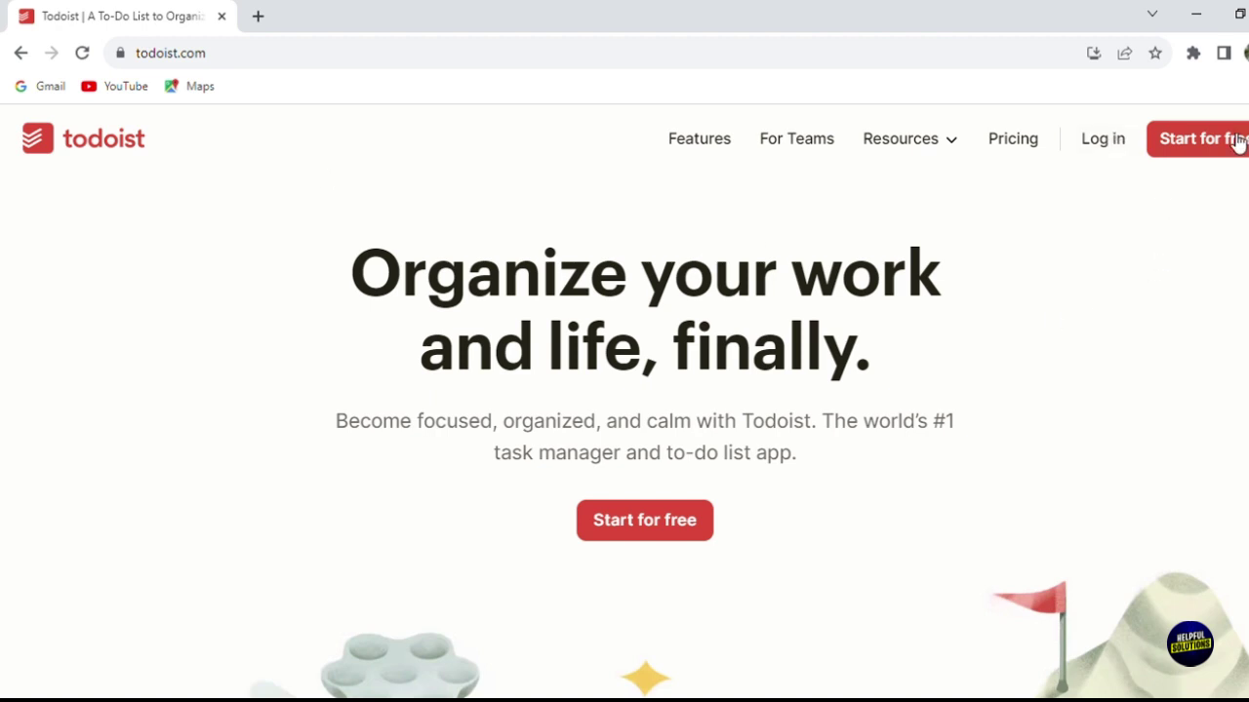
click(1221, 158)
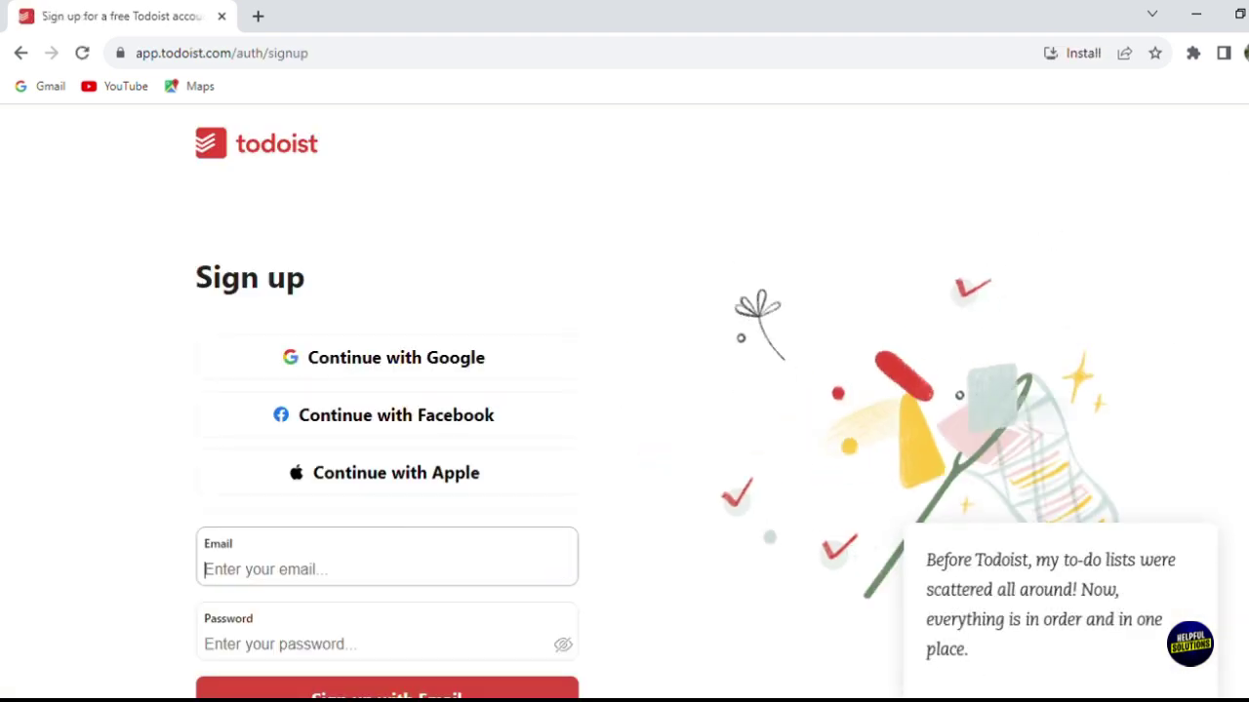
Step: Register for Todoist with a Google account
scroll(624, 390, down, 1)
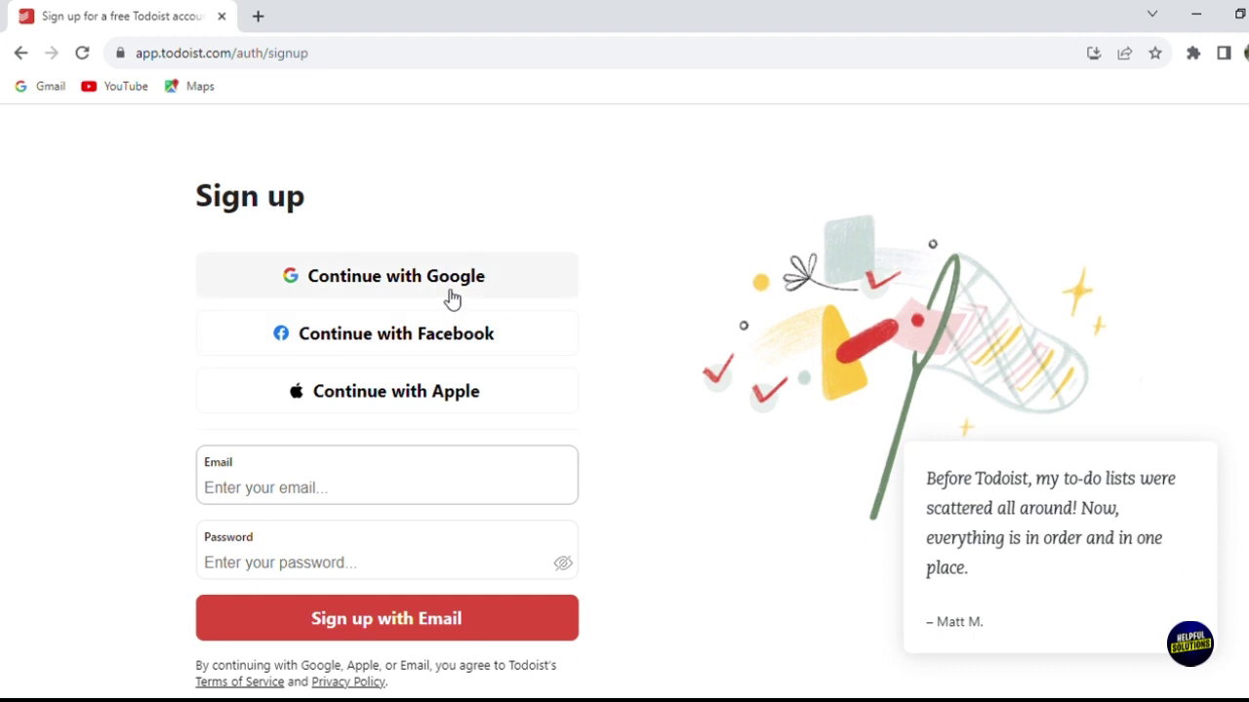
click(453, 298)
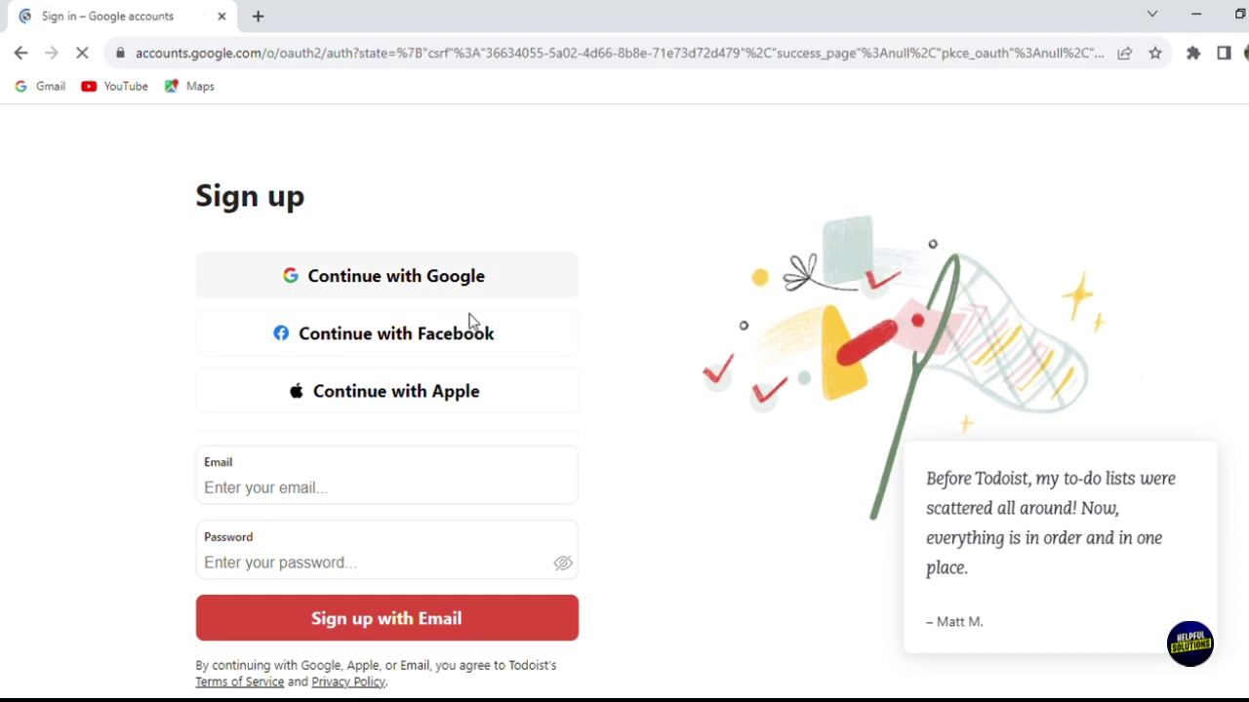
click(542, 361)
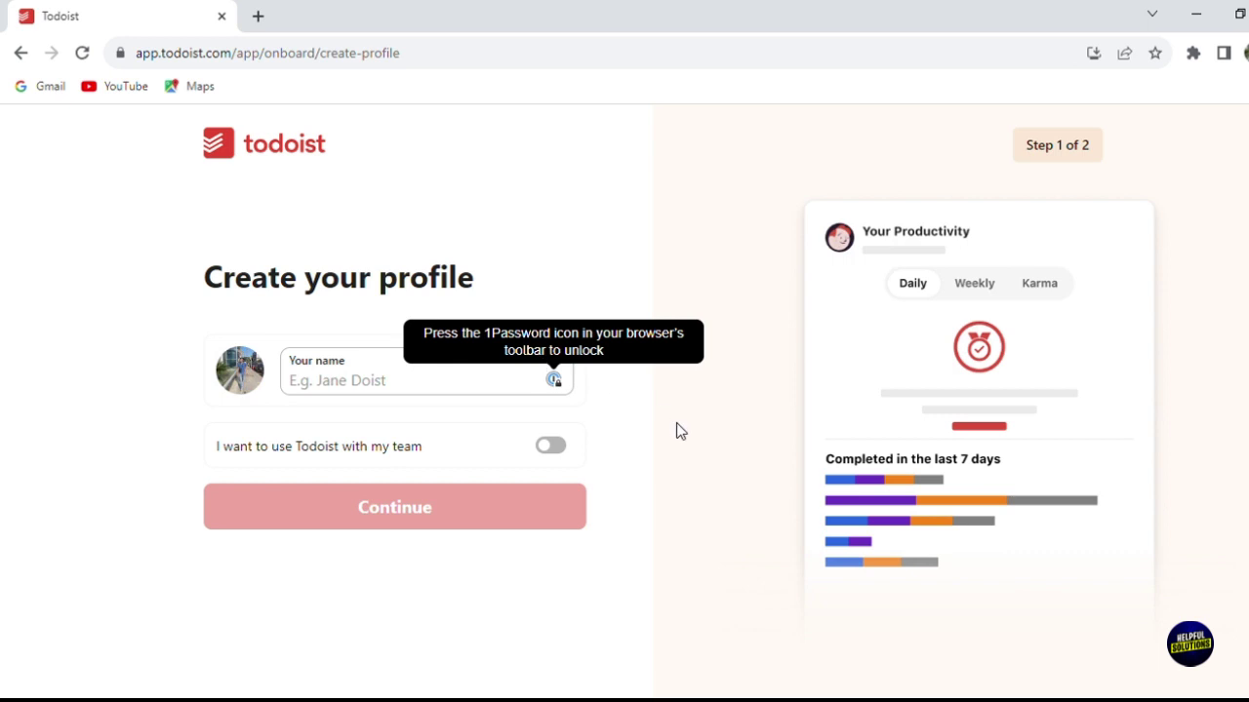
Step: Enter a profile name in 'Your name' and continue to step 2 of 2
click(434, 388)
text(modey)
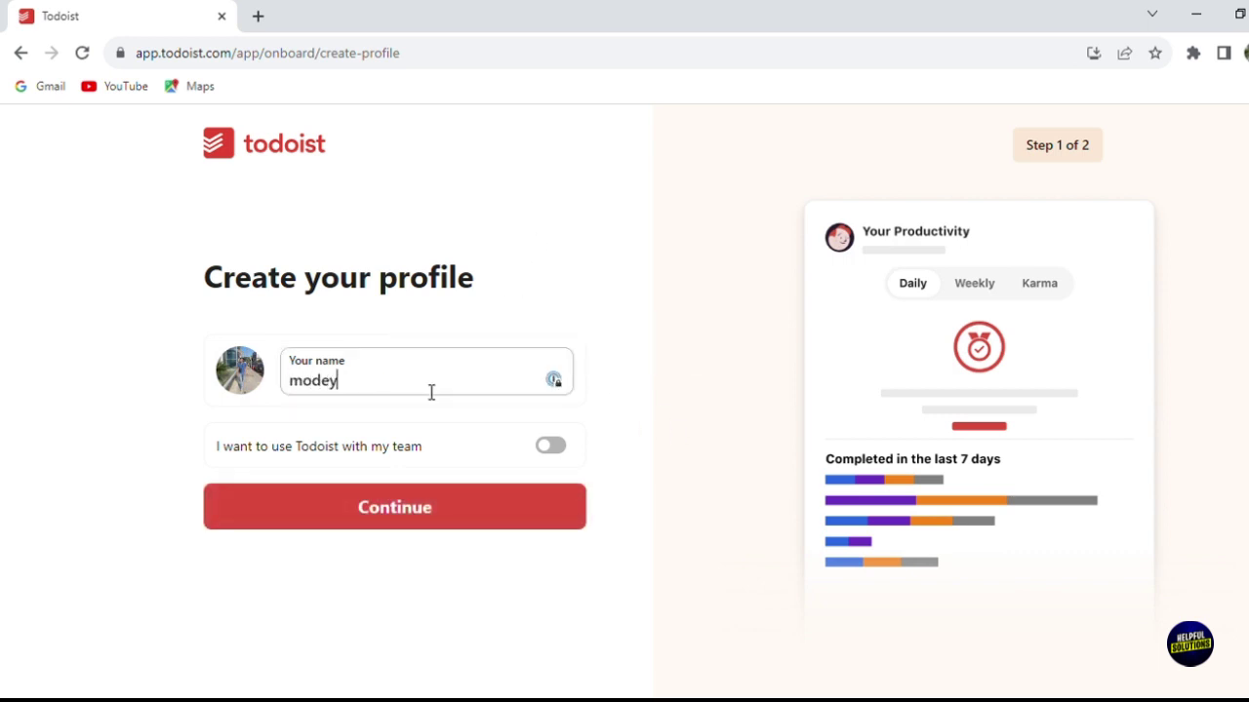
click(444, 518)
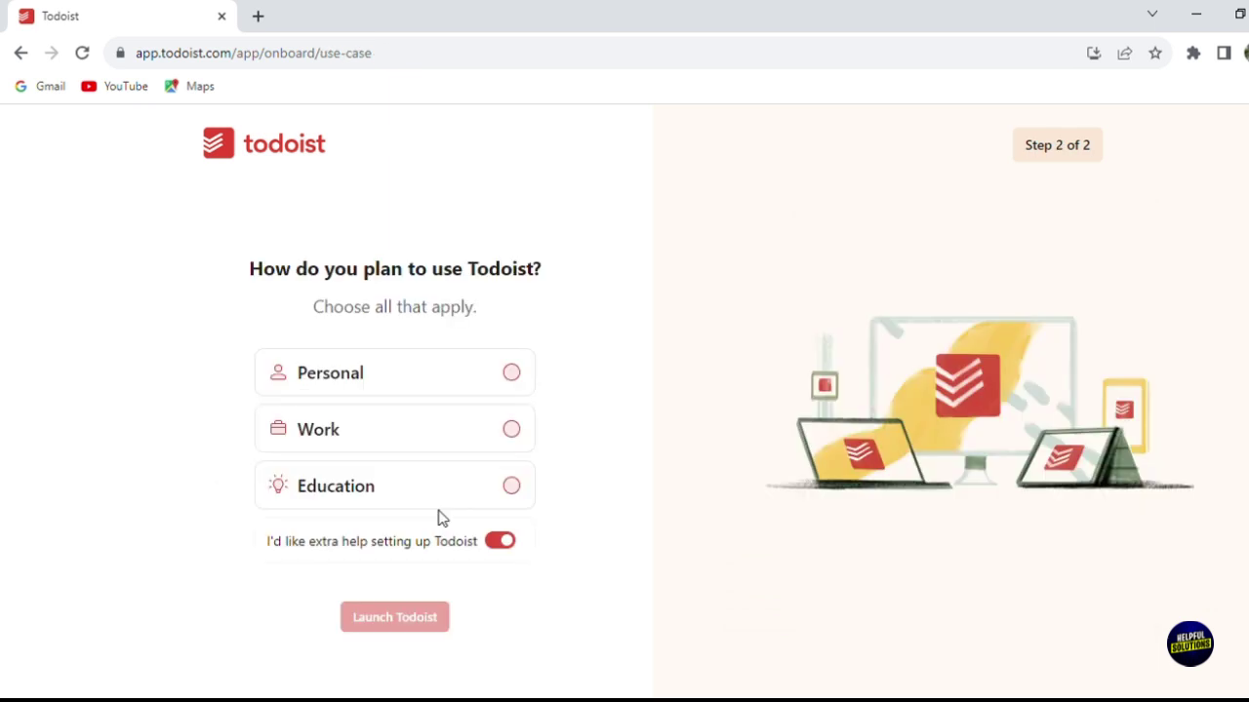
Step: Pick Personal as the planned use and launch Todoist into the Today view
click(446, 391)
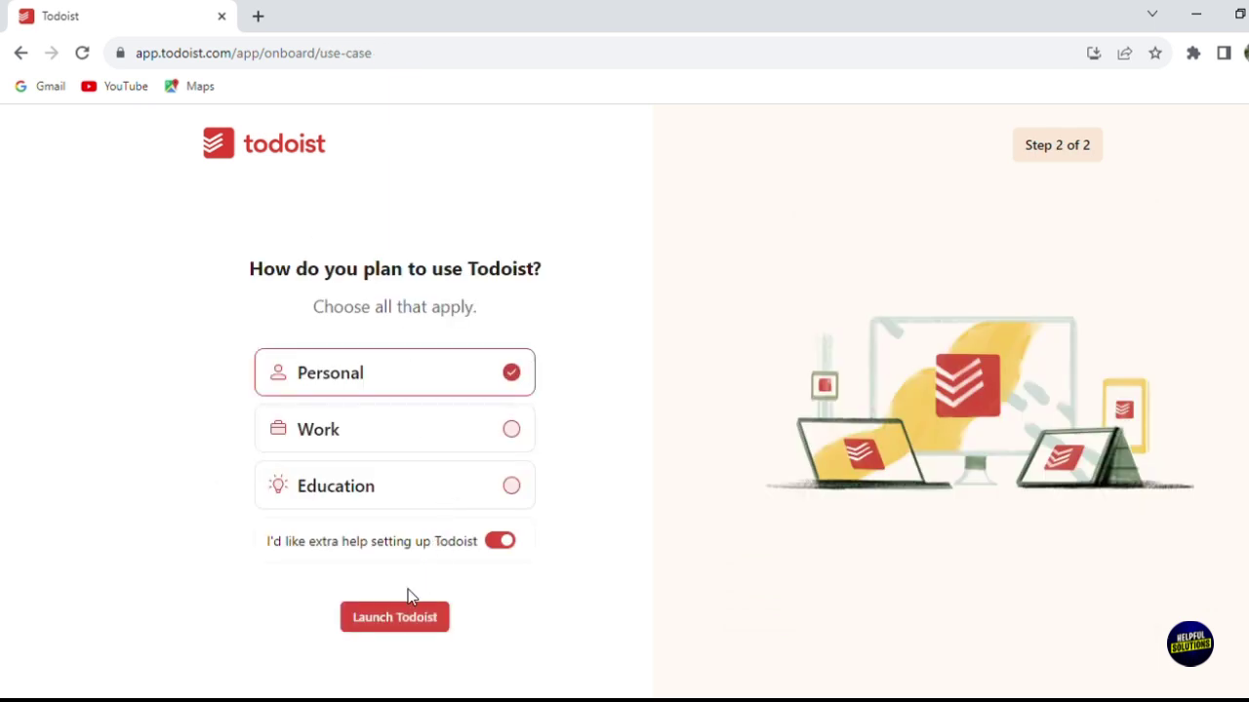
click(422, 621)
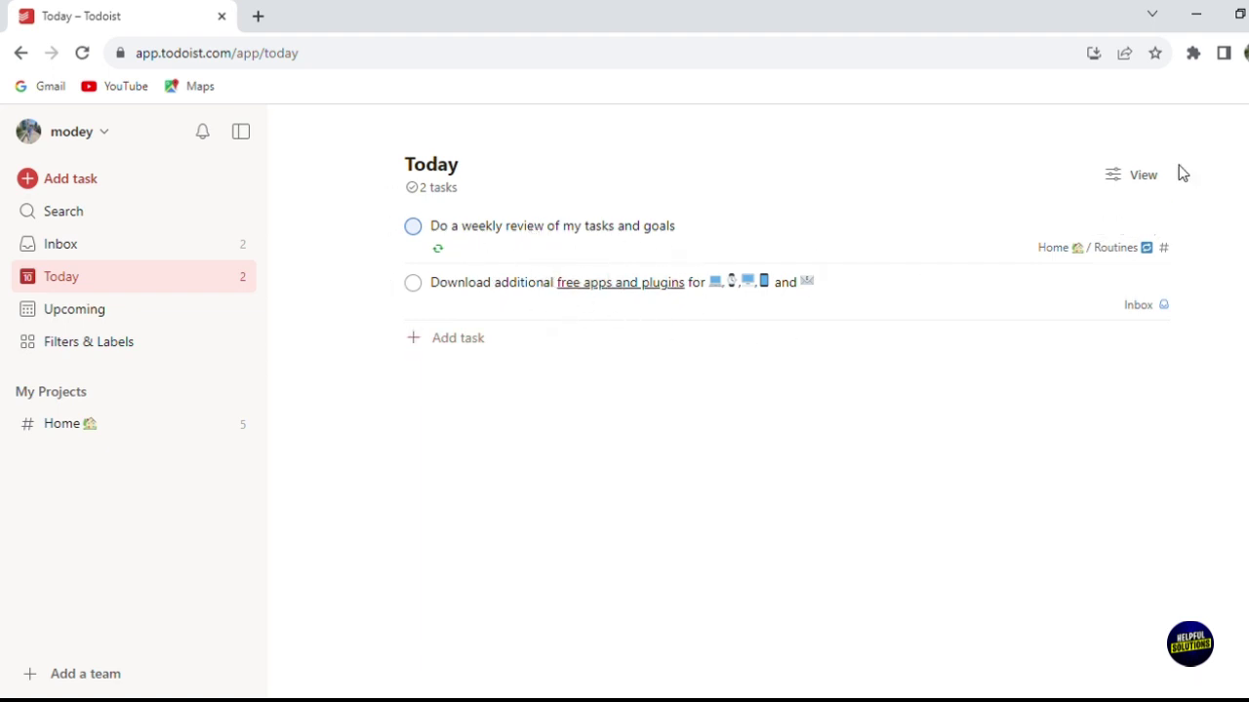
Step: Check the Today view's List/Board layout options, then bring up the account menu
click(1120, 181)
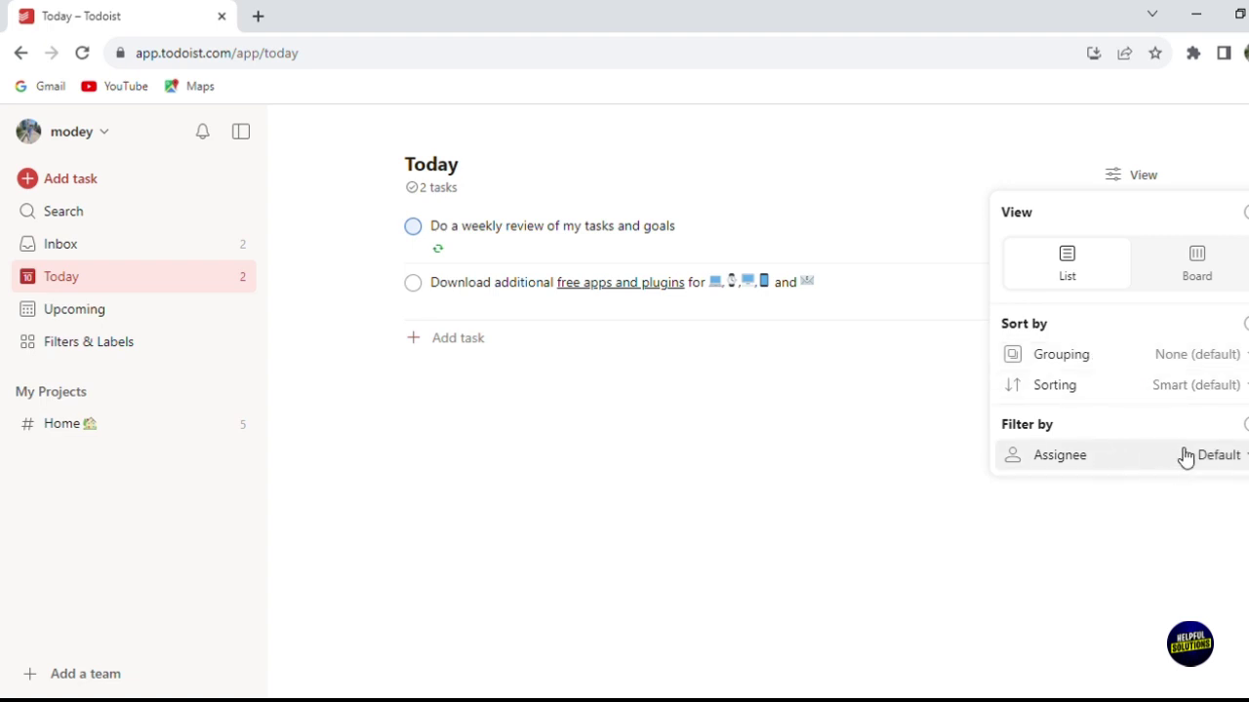
click(783, 447)
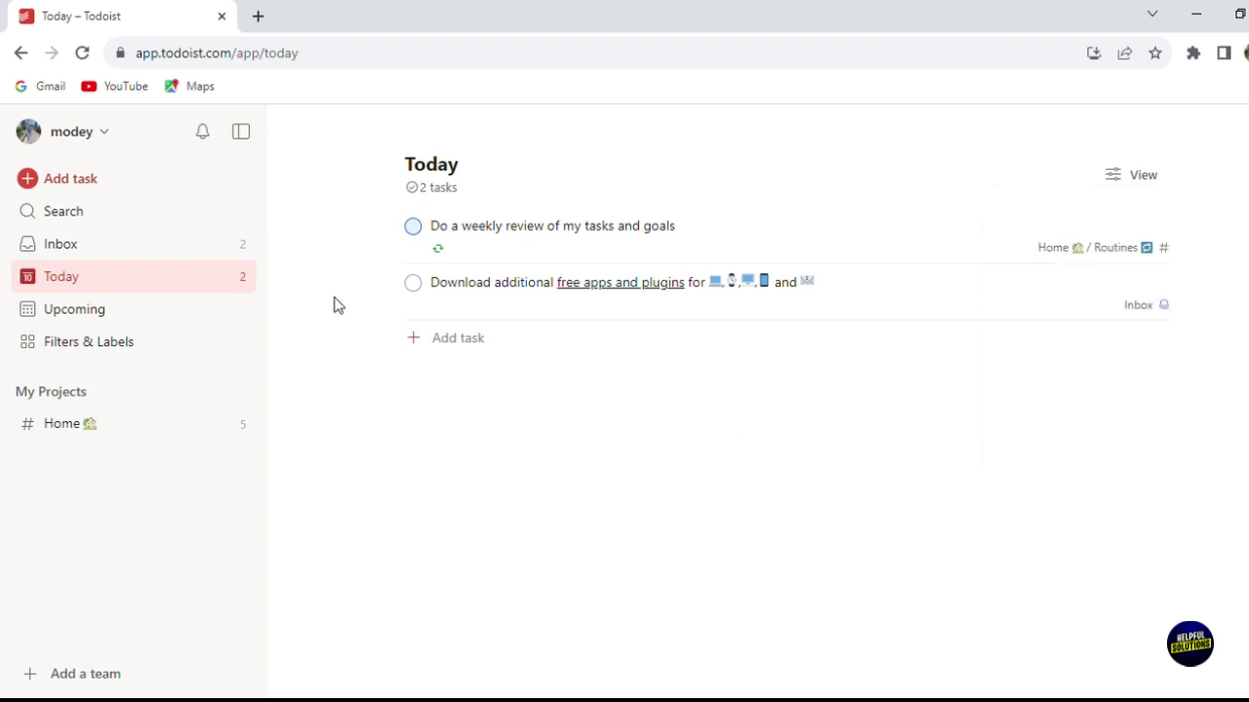
click(93, 131)
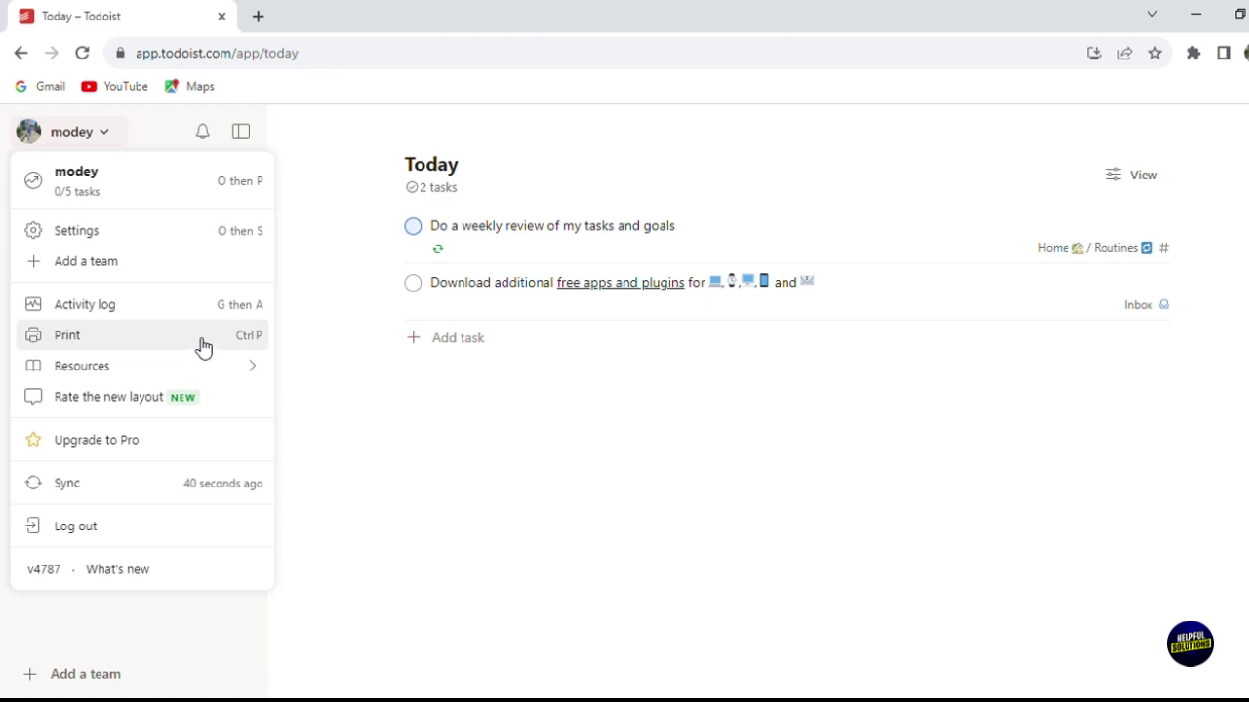
Step: Dismiss the account menu and collapse, then re-expand, My Projects
mouse_move(209, 370)
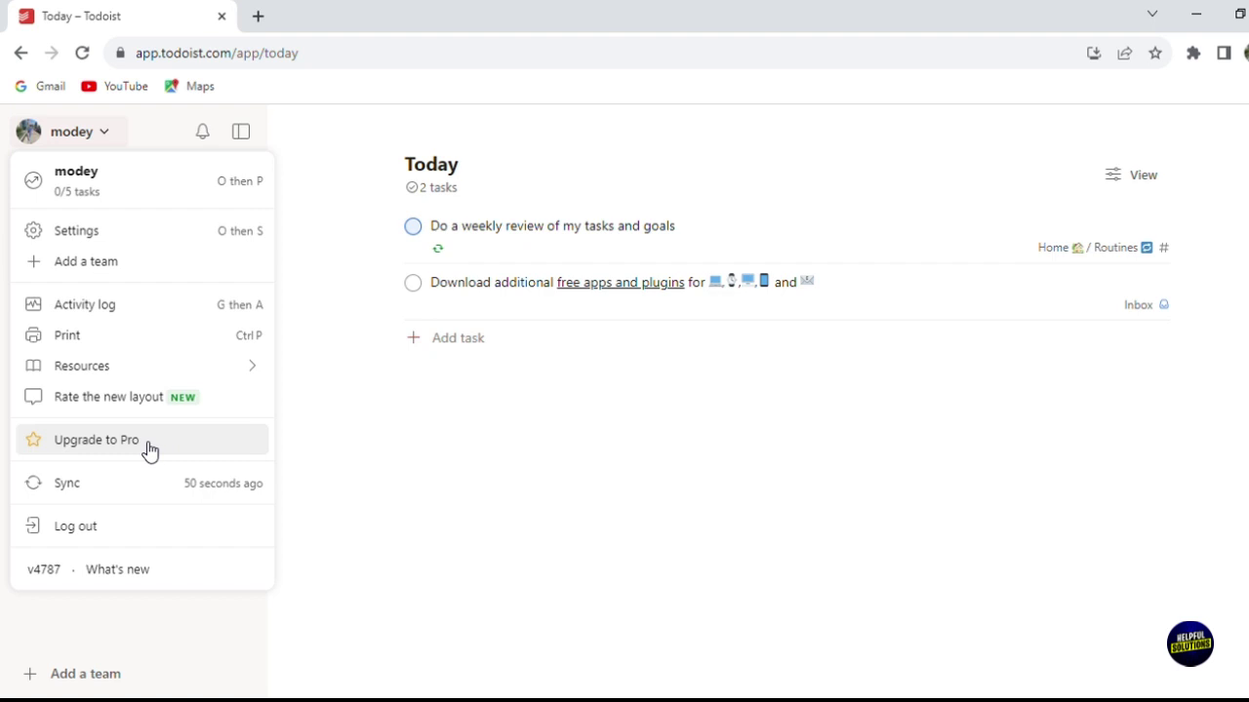
click(380, 435)
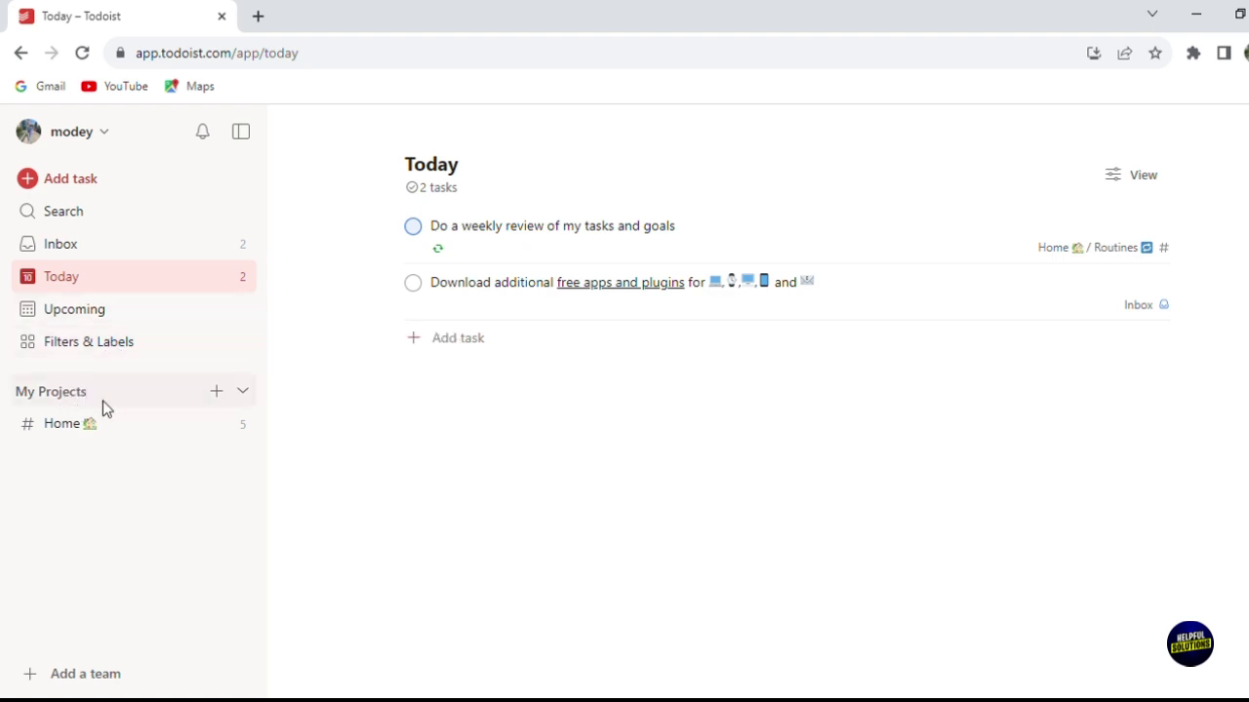
click(259, 400)
click(261, 401)
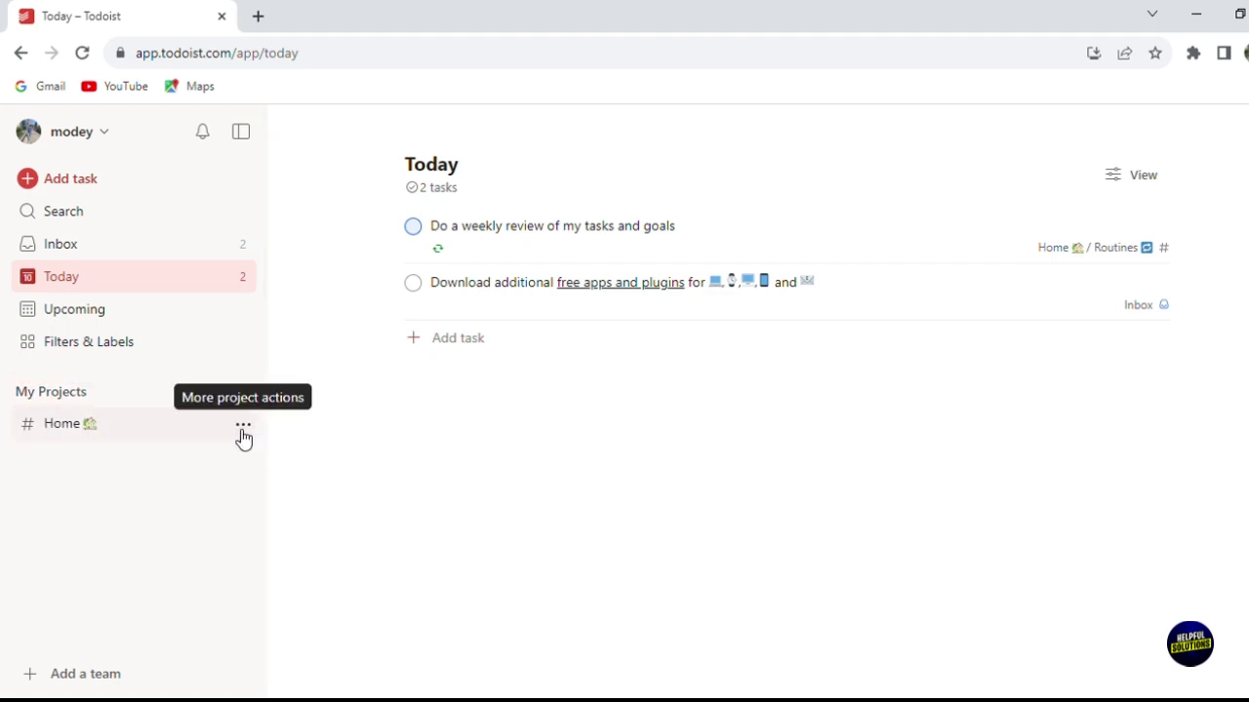
click(241, 431)
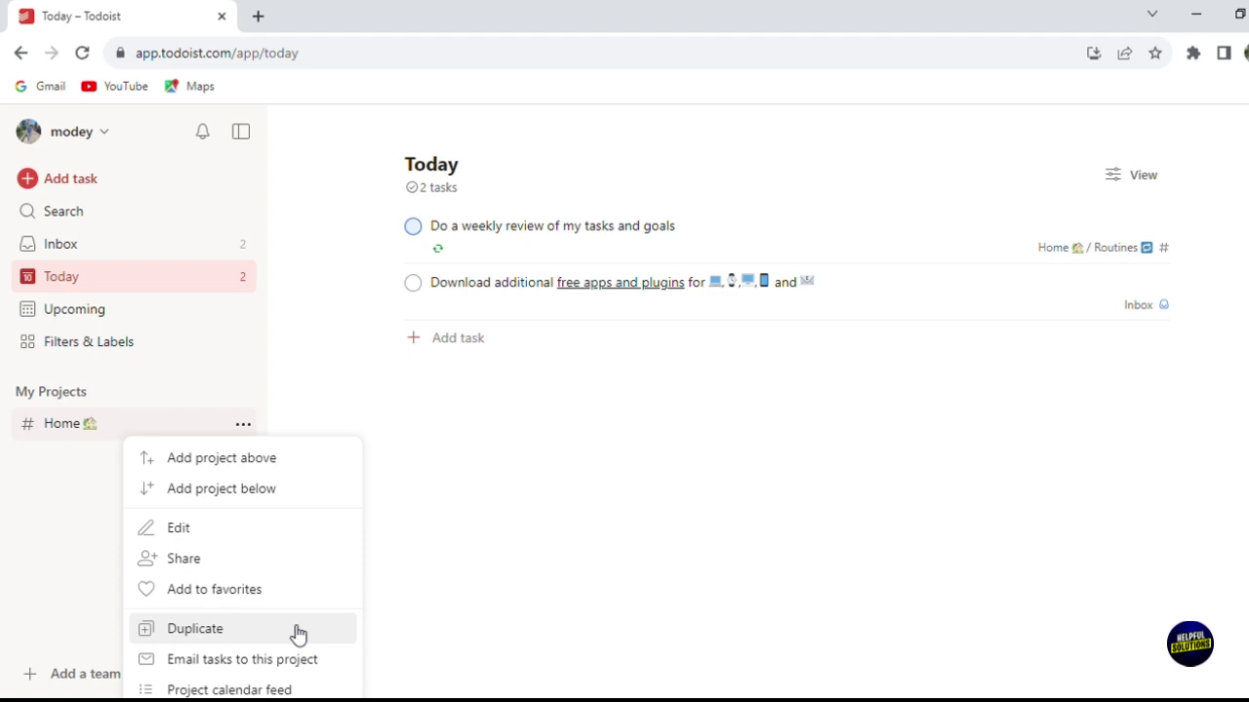
click(426, 504)
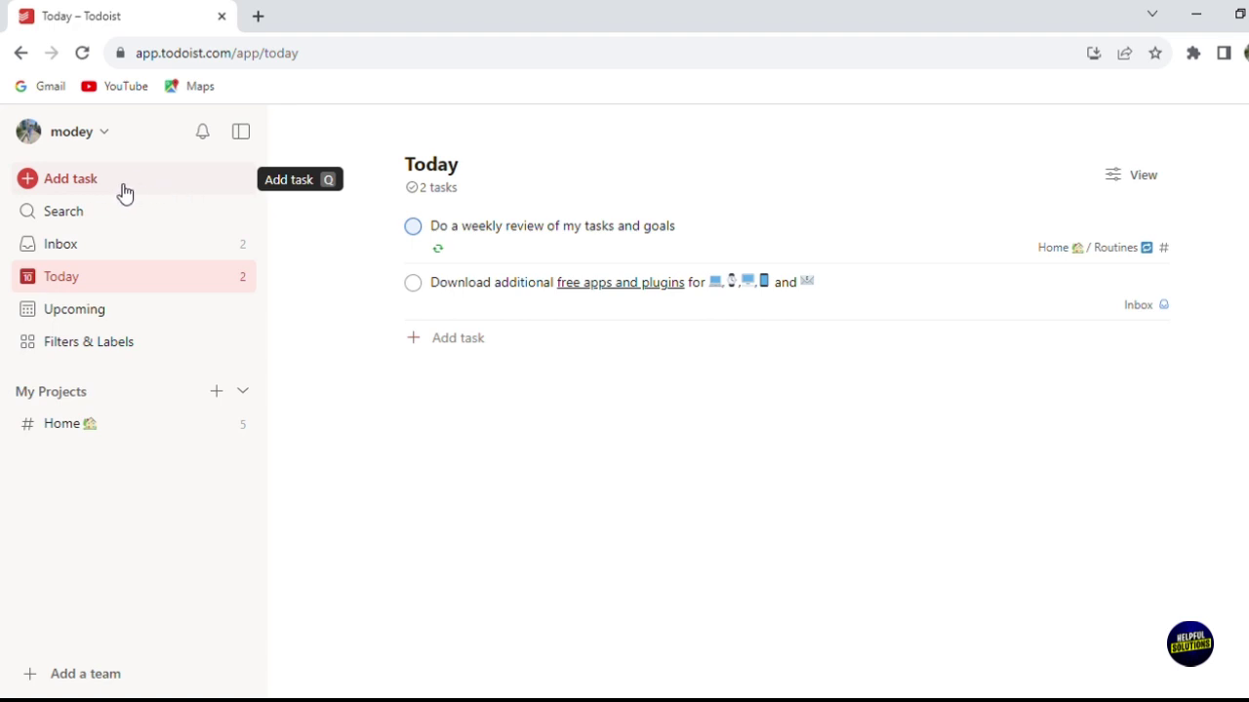
Step: Draft Inbox task t1 due Tuesday Dec 12 with priority 3
click(84, 191)
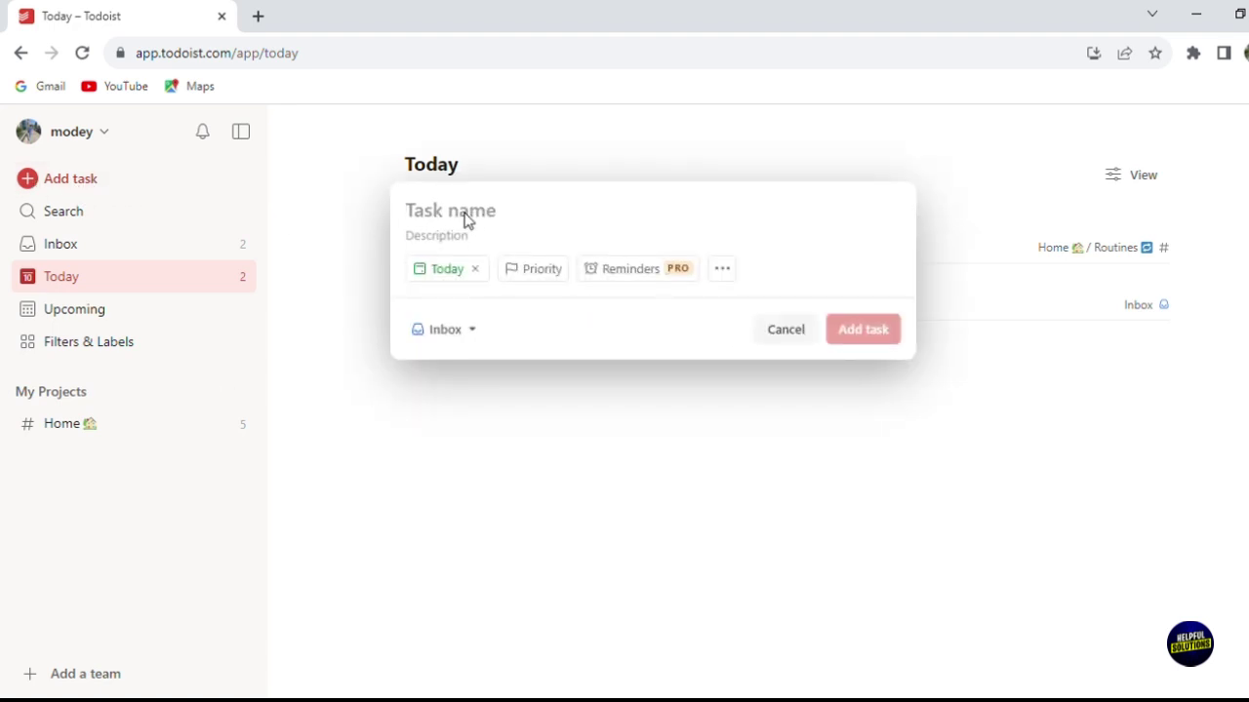
text(t1)
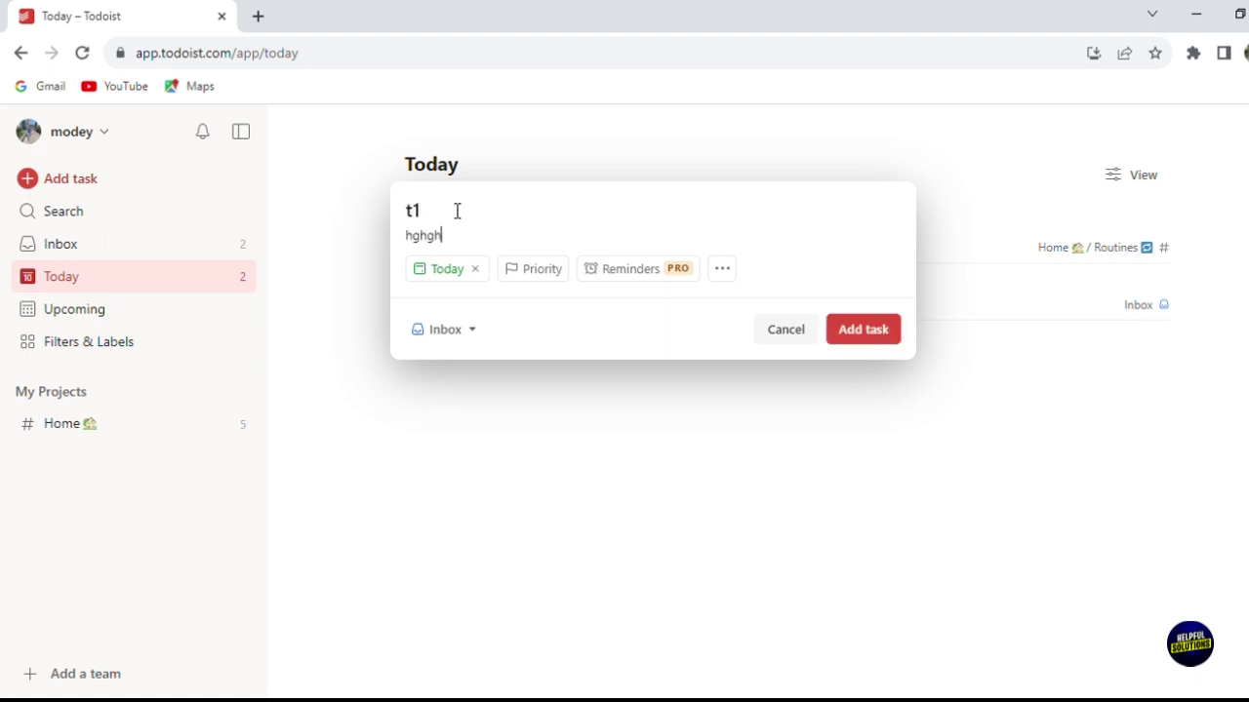
click(446, 278)
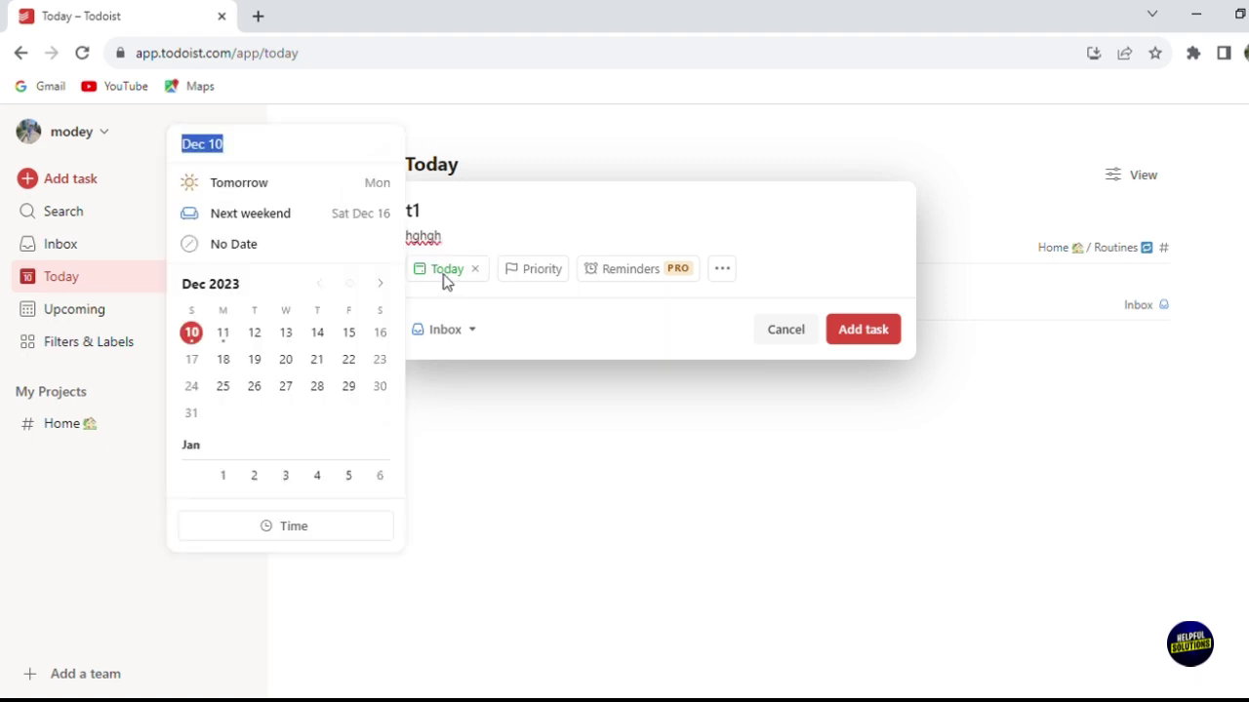
click(254, 336)
click(571, 272)
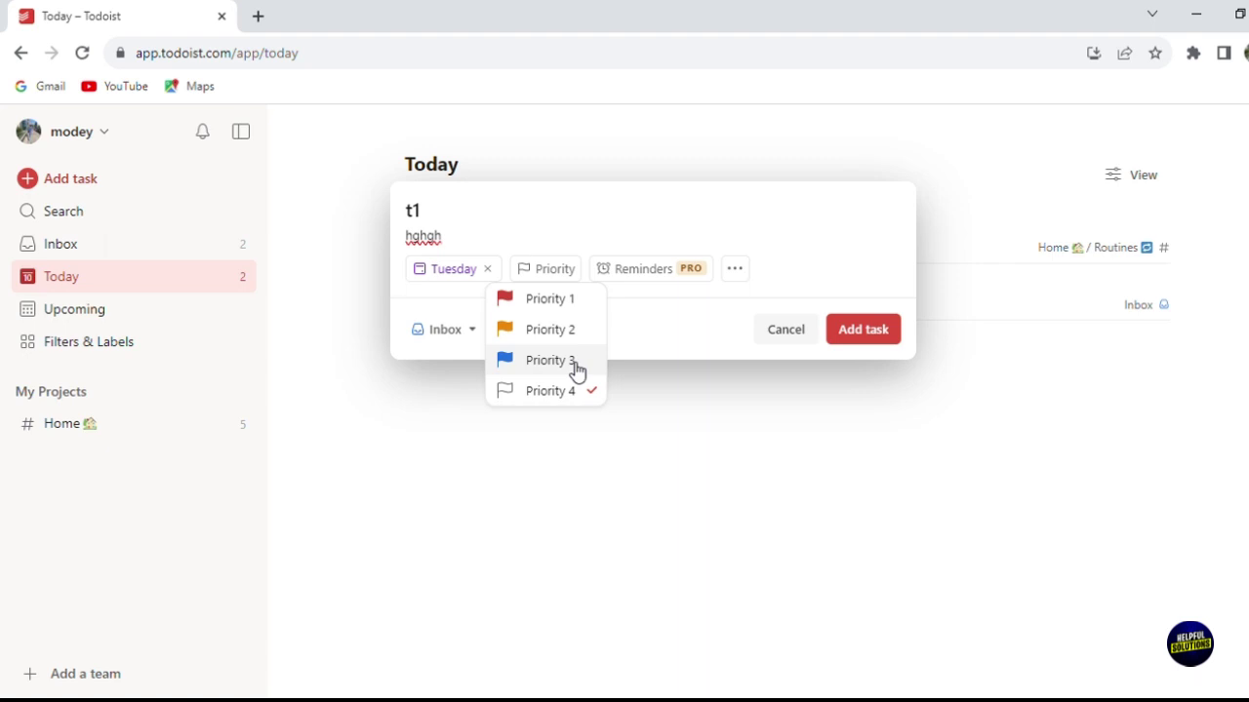
click(577, 368)
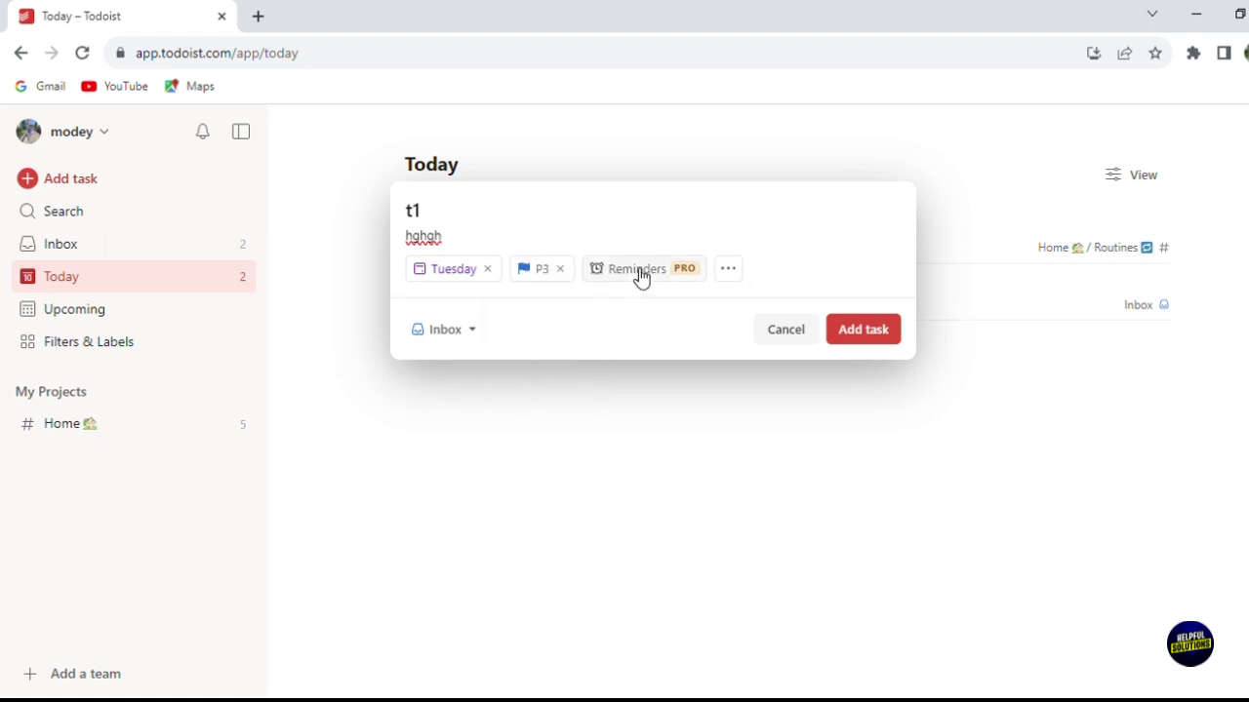
Step: Dismiss the Reminders upgrade prompt and save task t1 to the Inbox
click(672, 274)
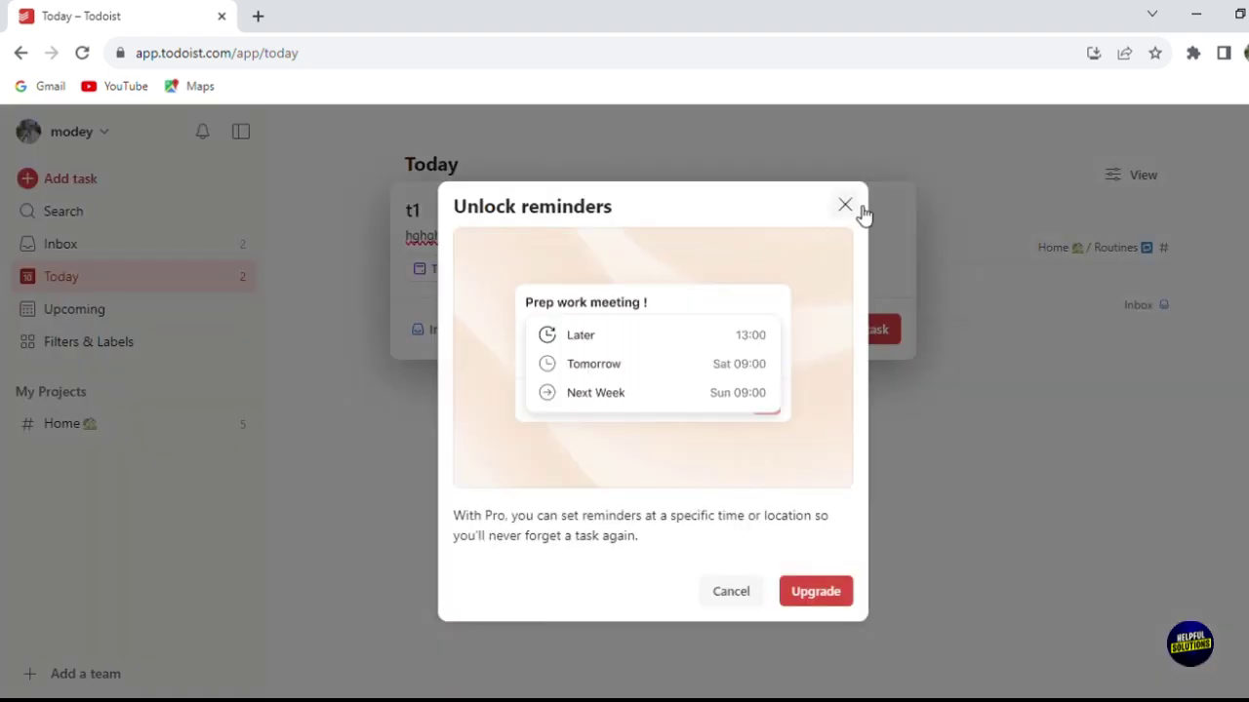
click(846, 205)
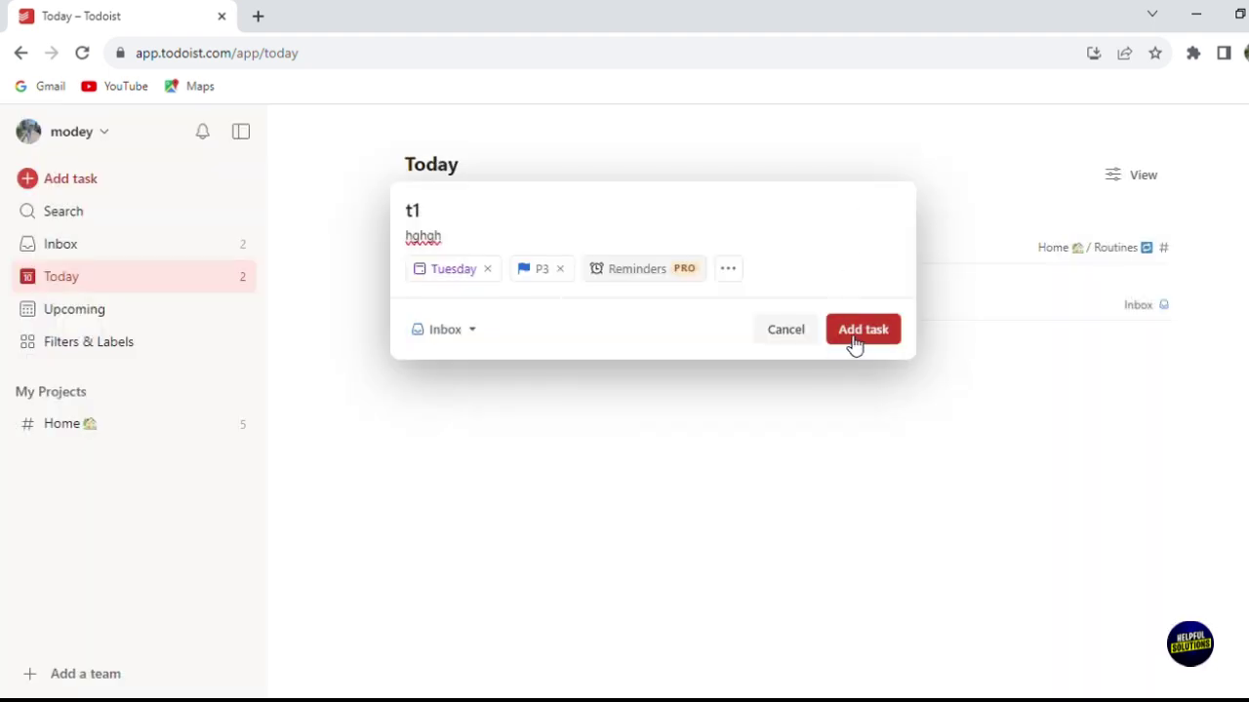
click(728, 269)
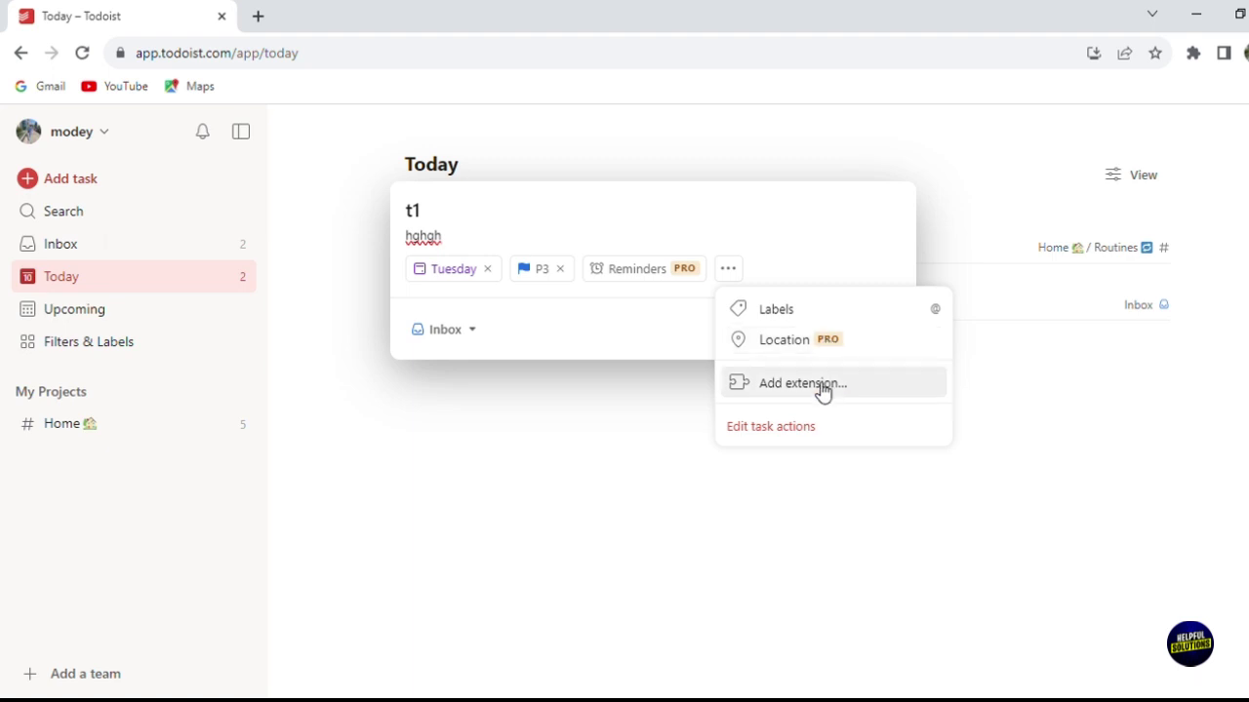
click(790, 274)
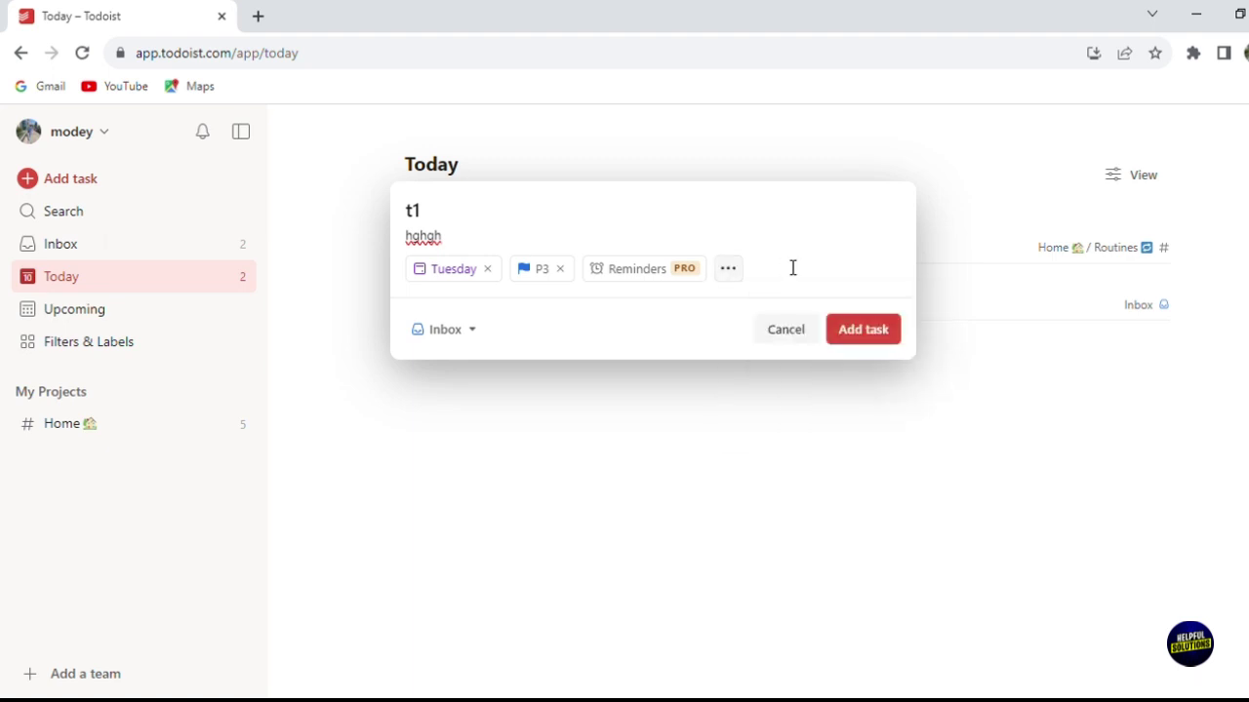
click(848, 329)
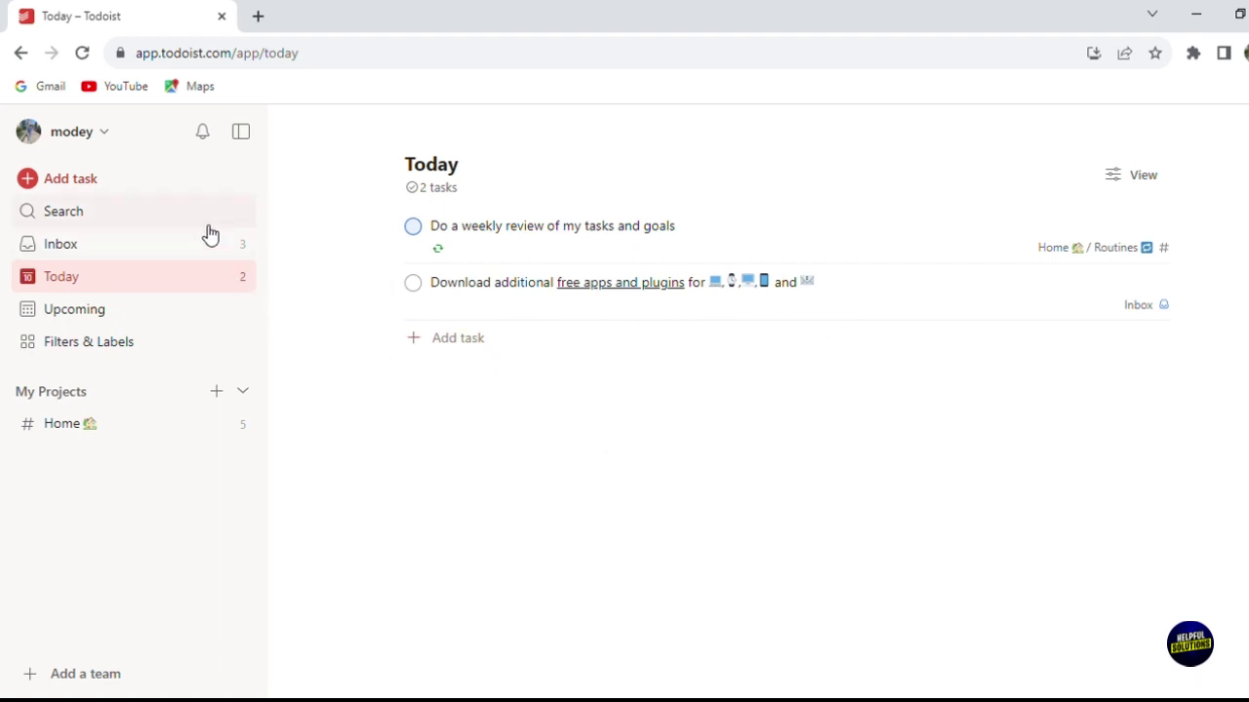
Step: Show the Upcoming calendar for Dec 10–16, with the plan-the-week tip dismissed
key(g)
key(i)
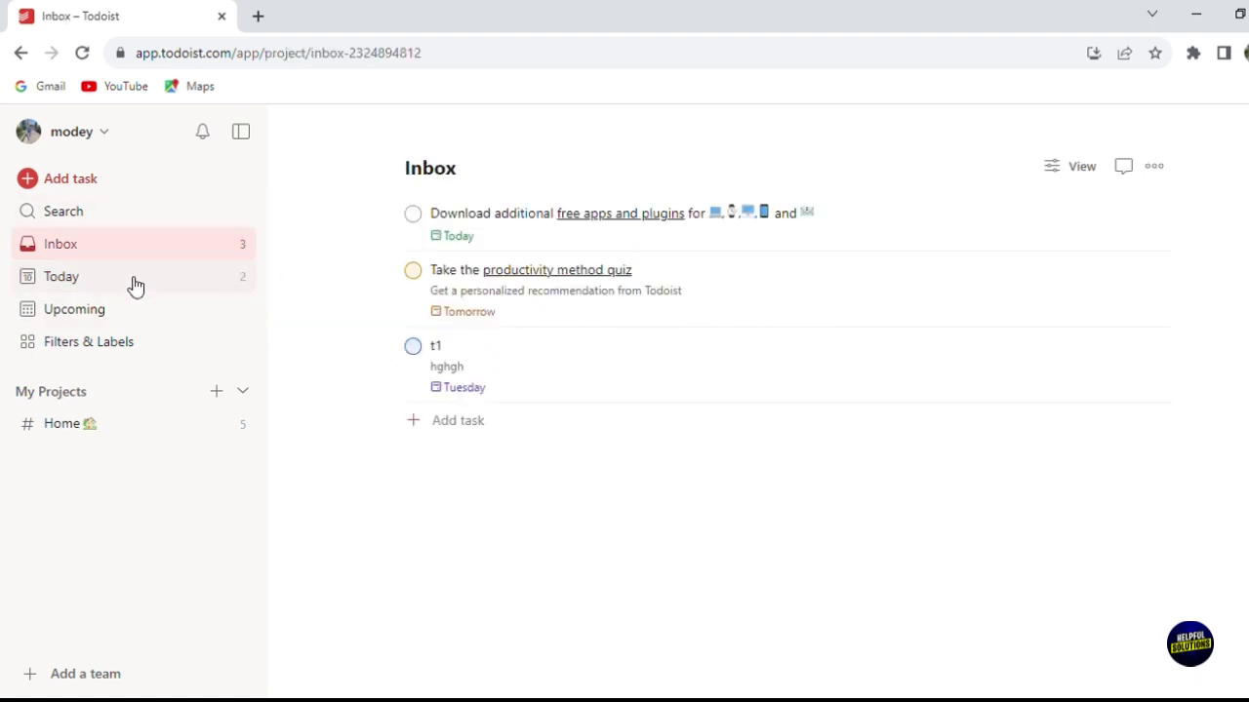
click(135, 310)
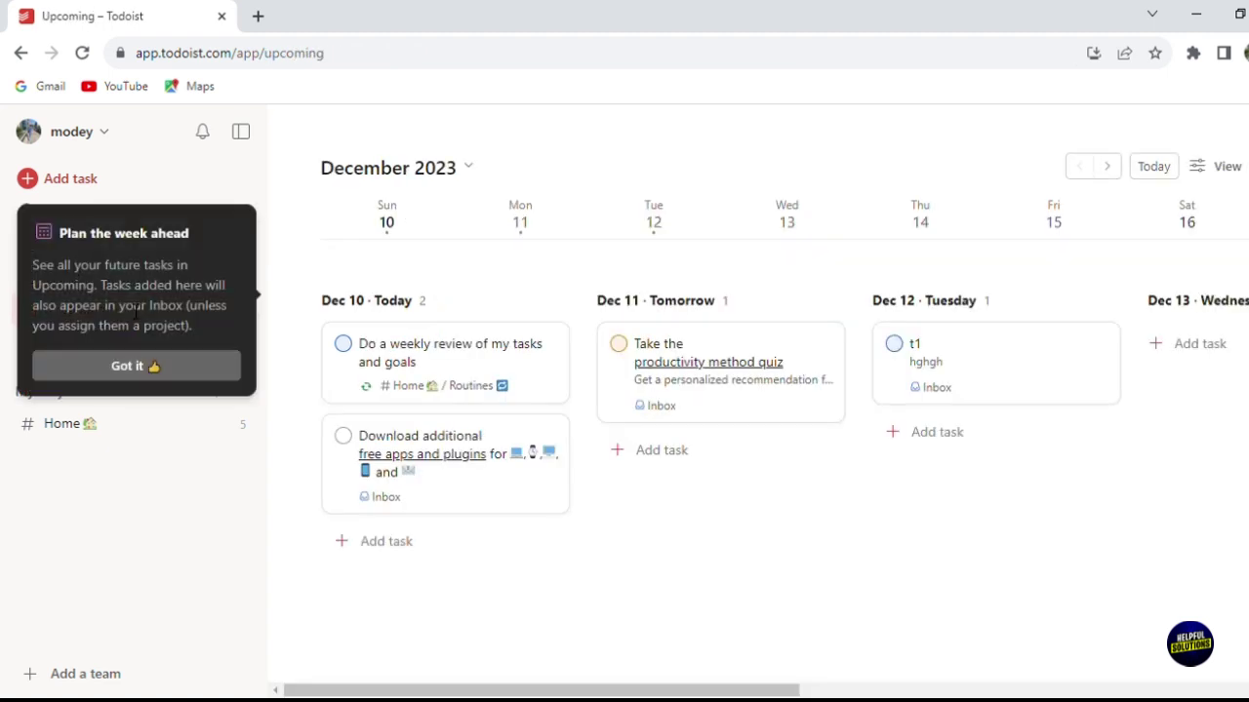
click(137, 365)
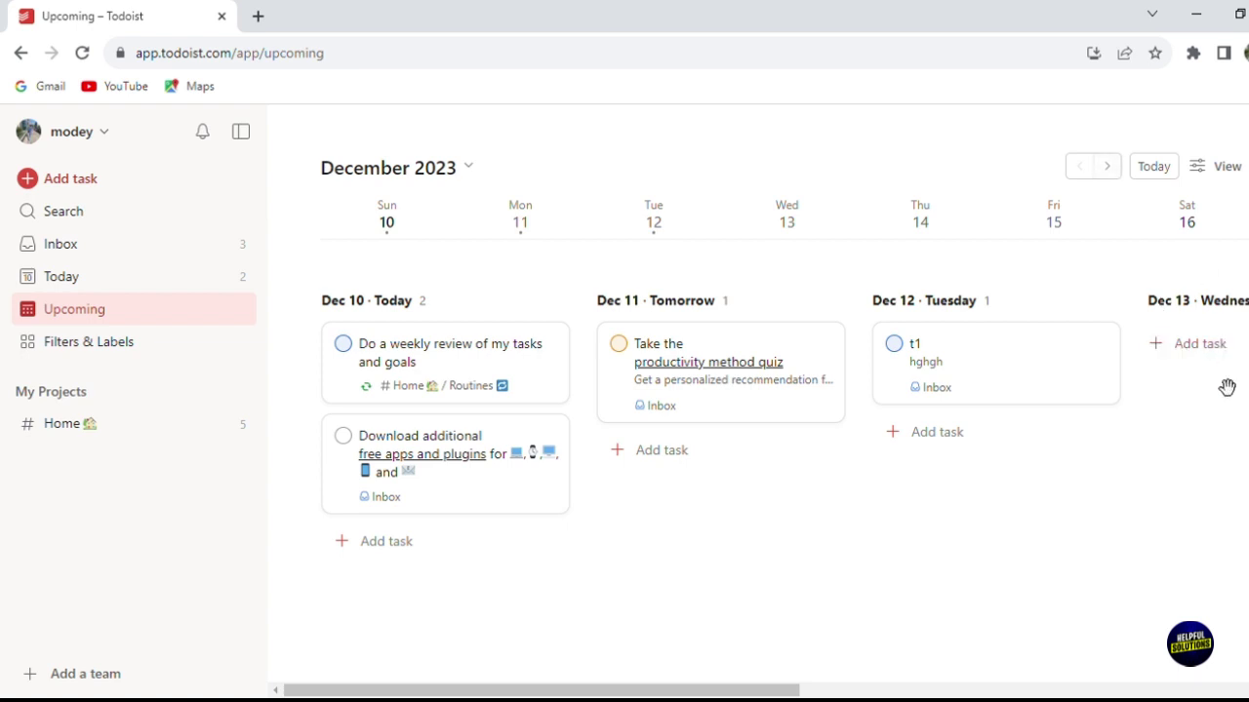
click(1118, 174)
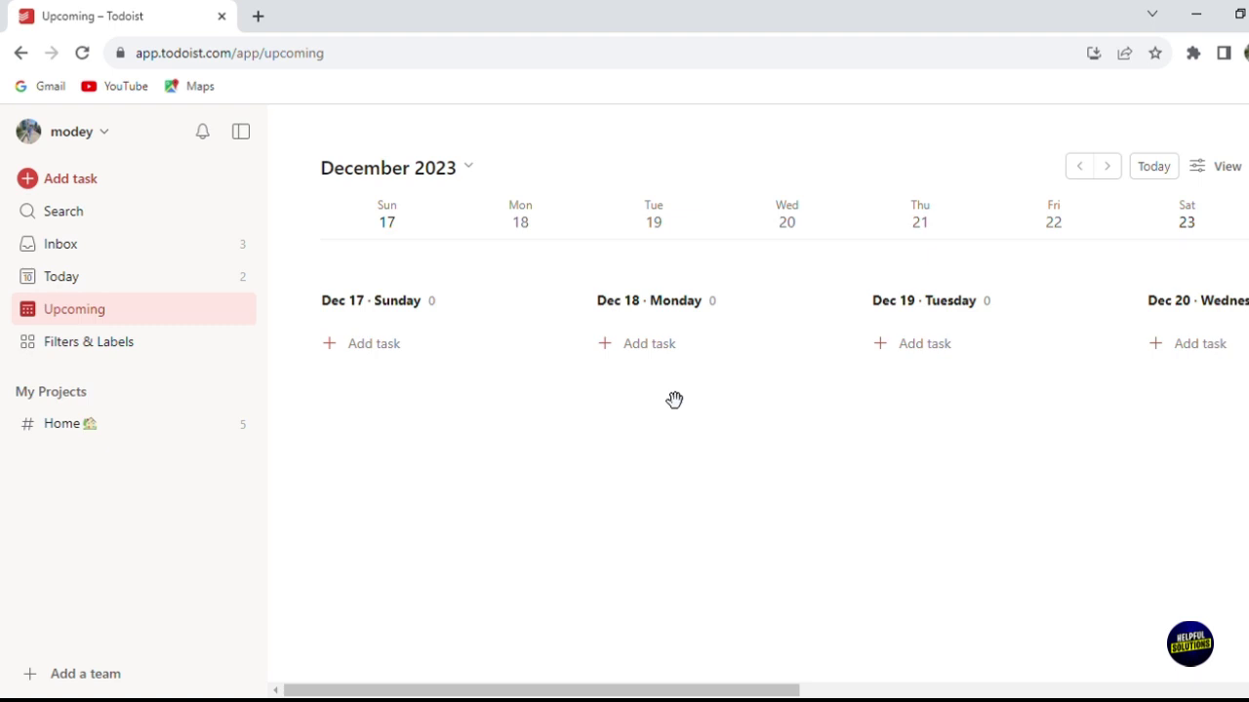
click(1081, 166)
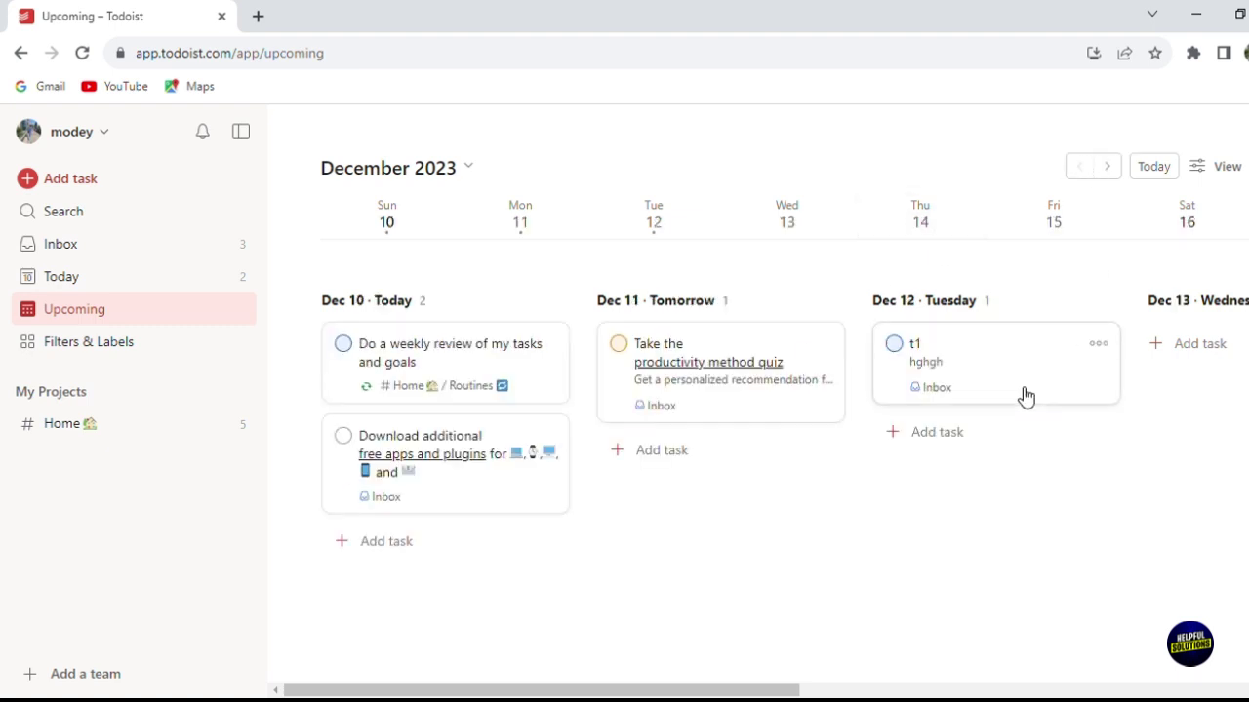
Step: Add task t2 with description 'hthy' due Dec 11, then show the Inbox
click(671, 462)
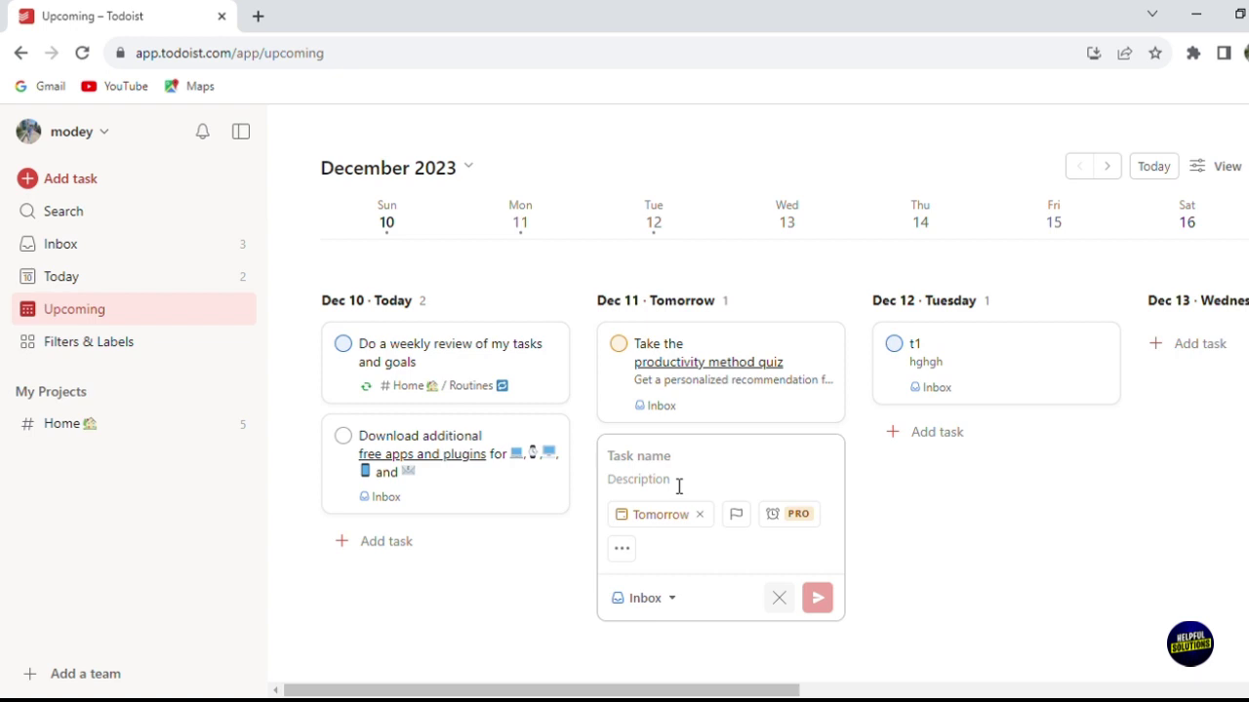
text(t2 hthy)
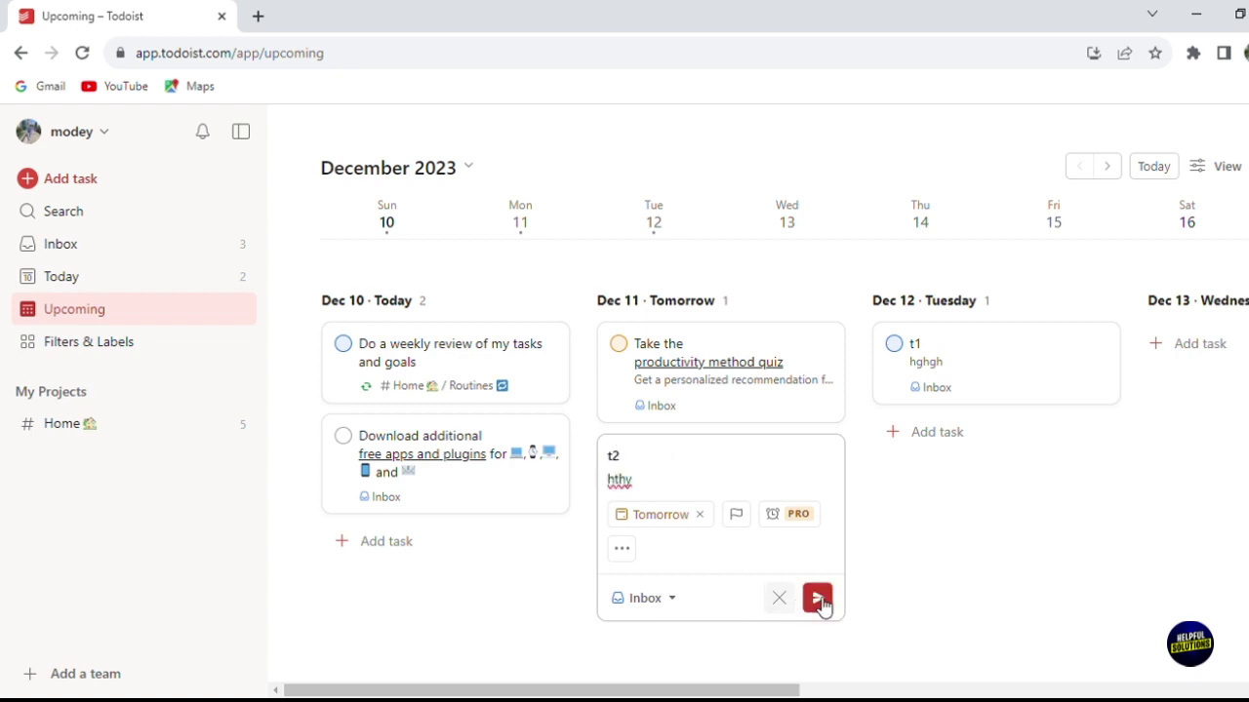
click(817, 598)
click(911, 647)
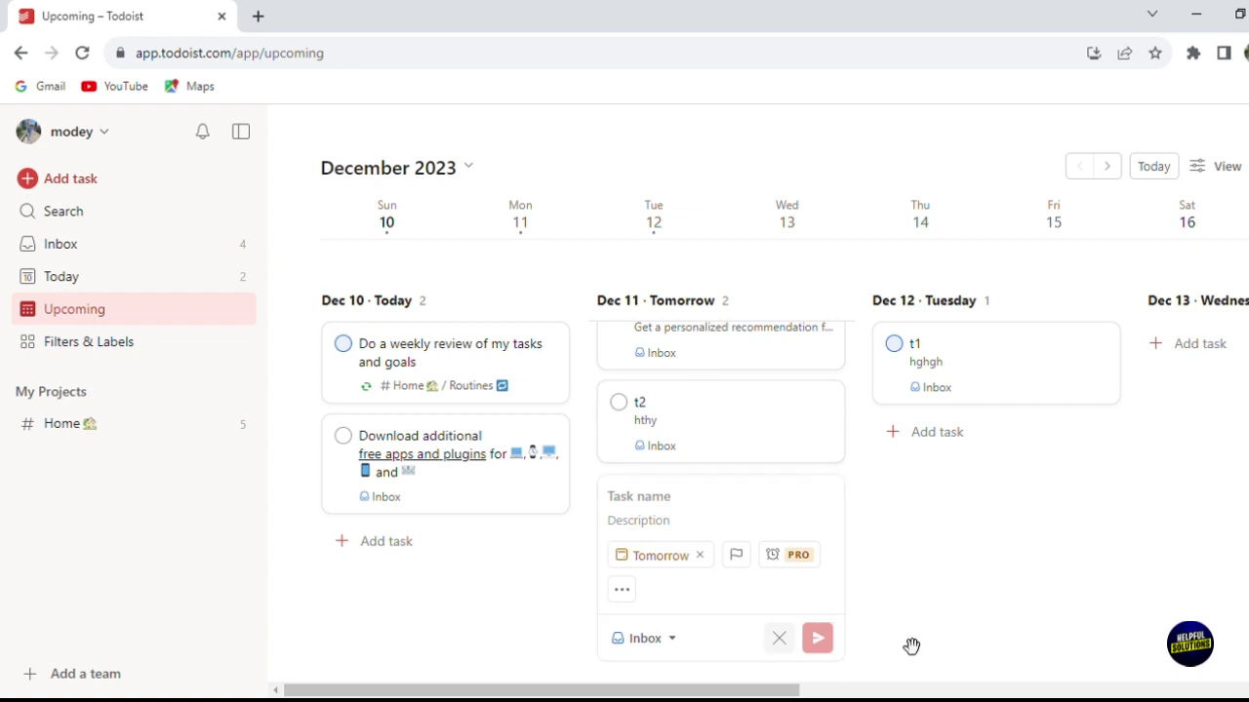
click(131, 250)
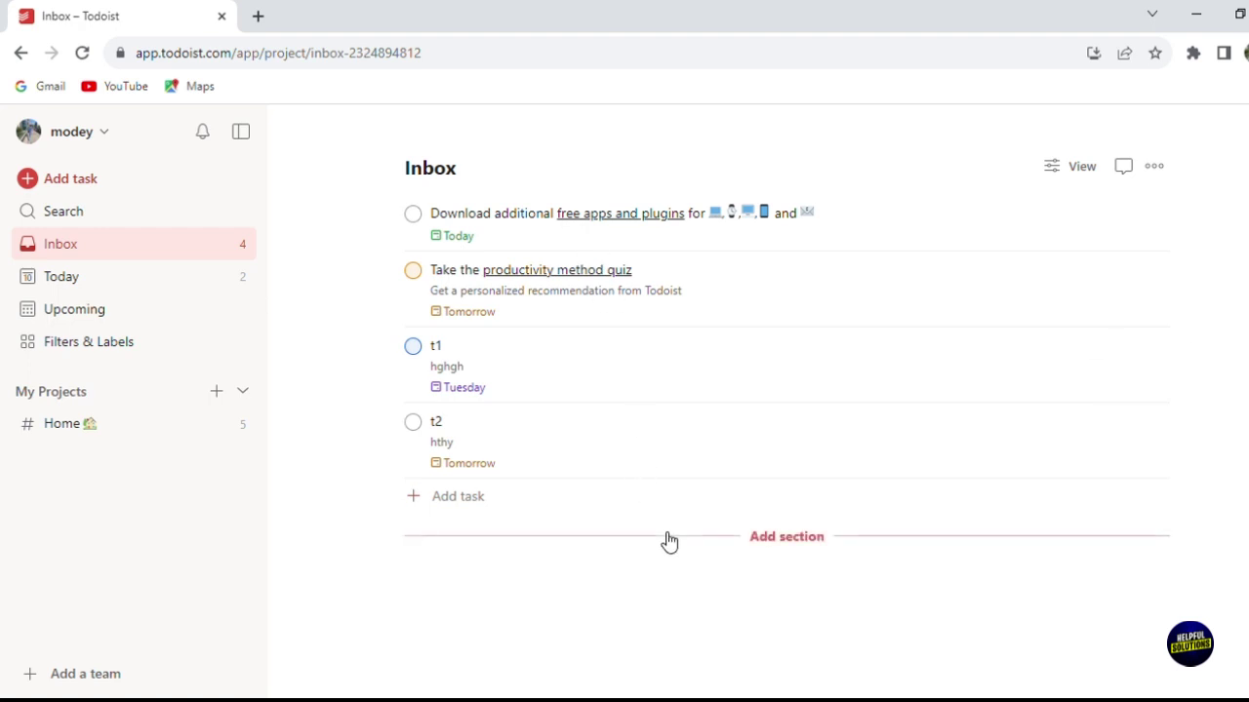
Step: Switch the Inbox to board layout with a new section pending
click(781, 543)
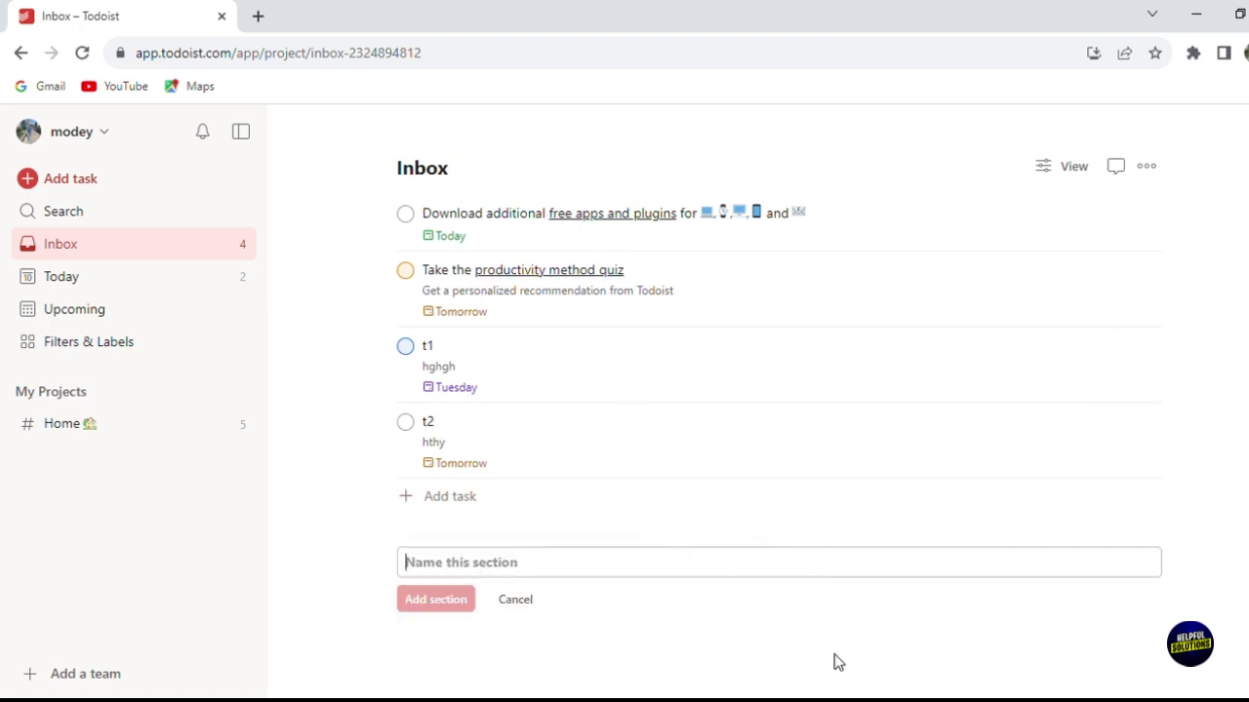
click(858, 673)
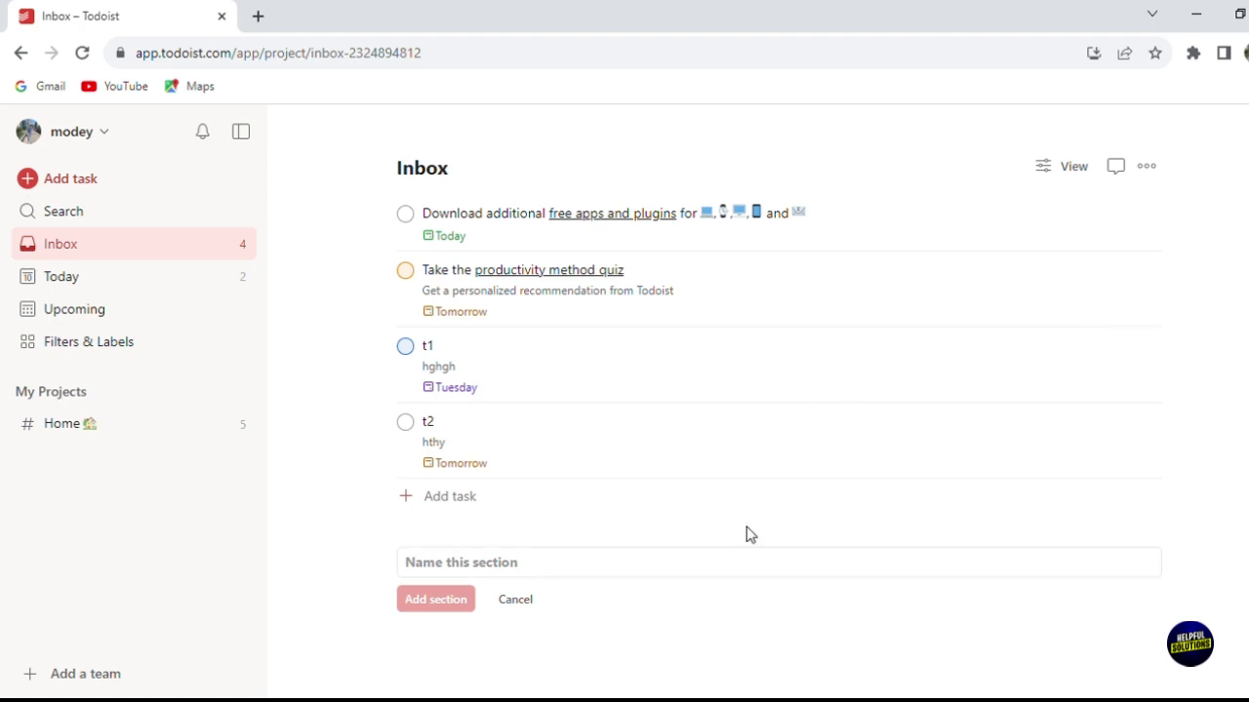
click(1065, 172)
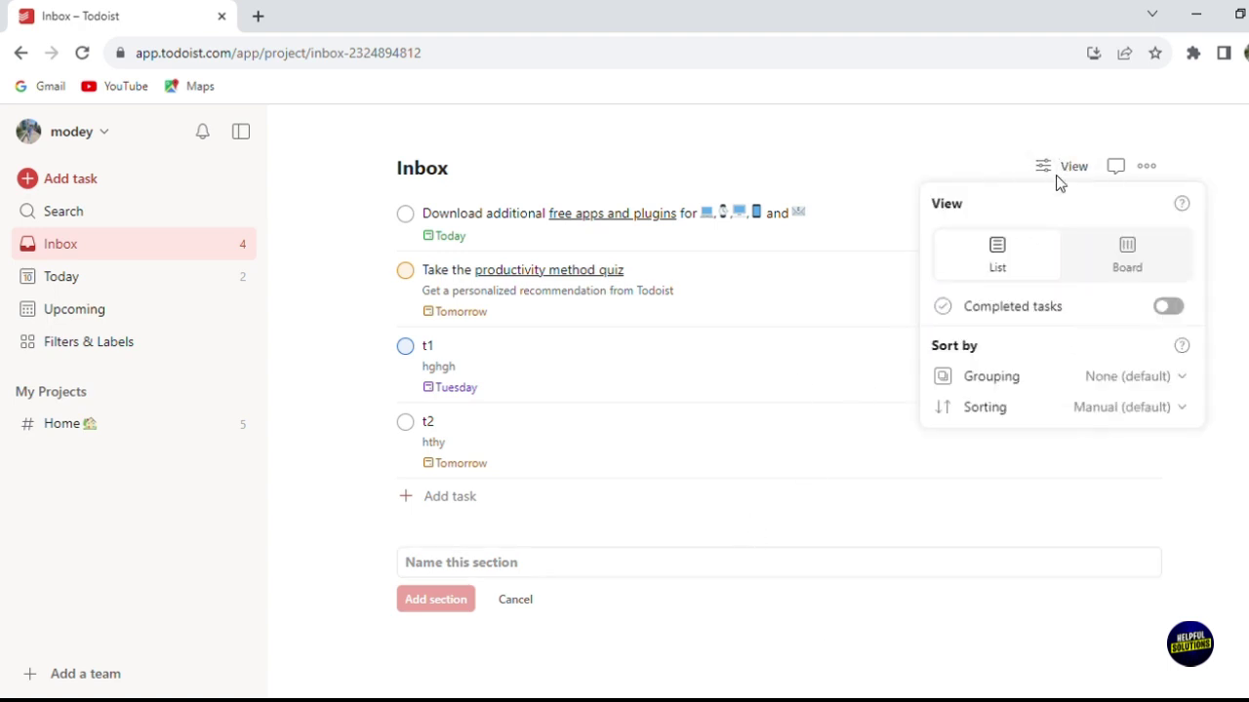
click(1177, 271)
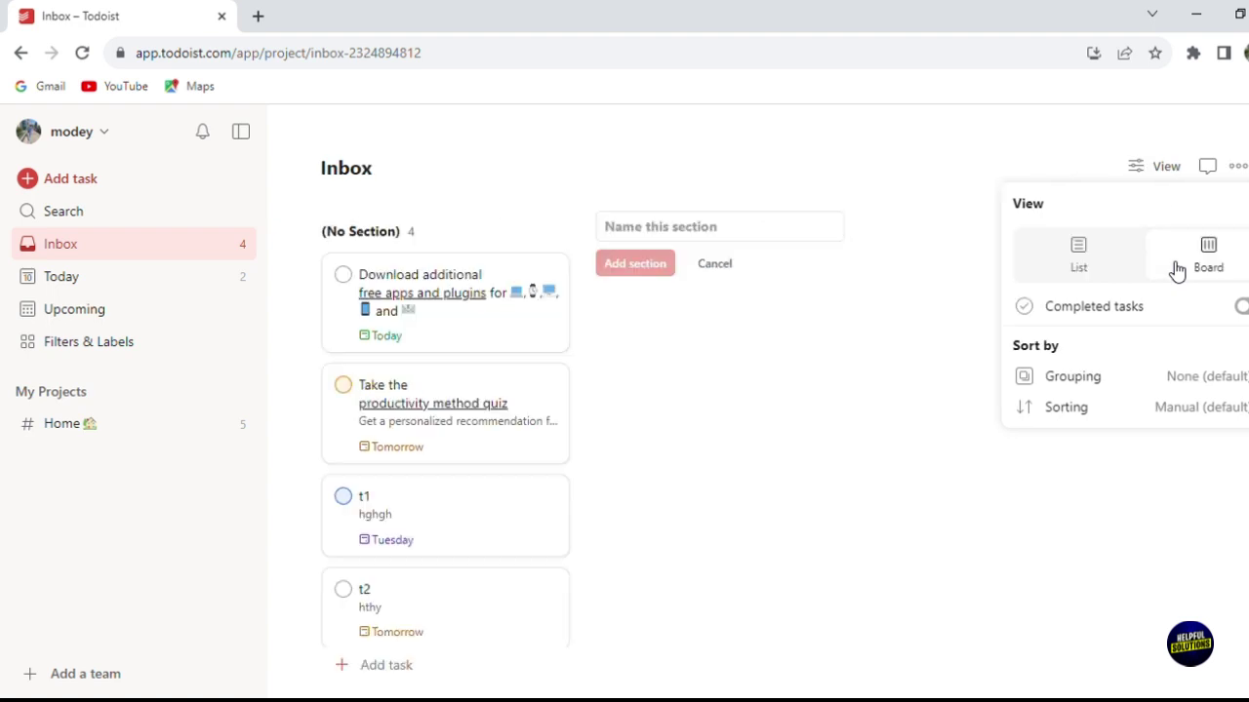
click(881, 411)
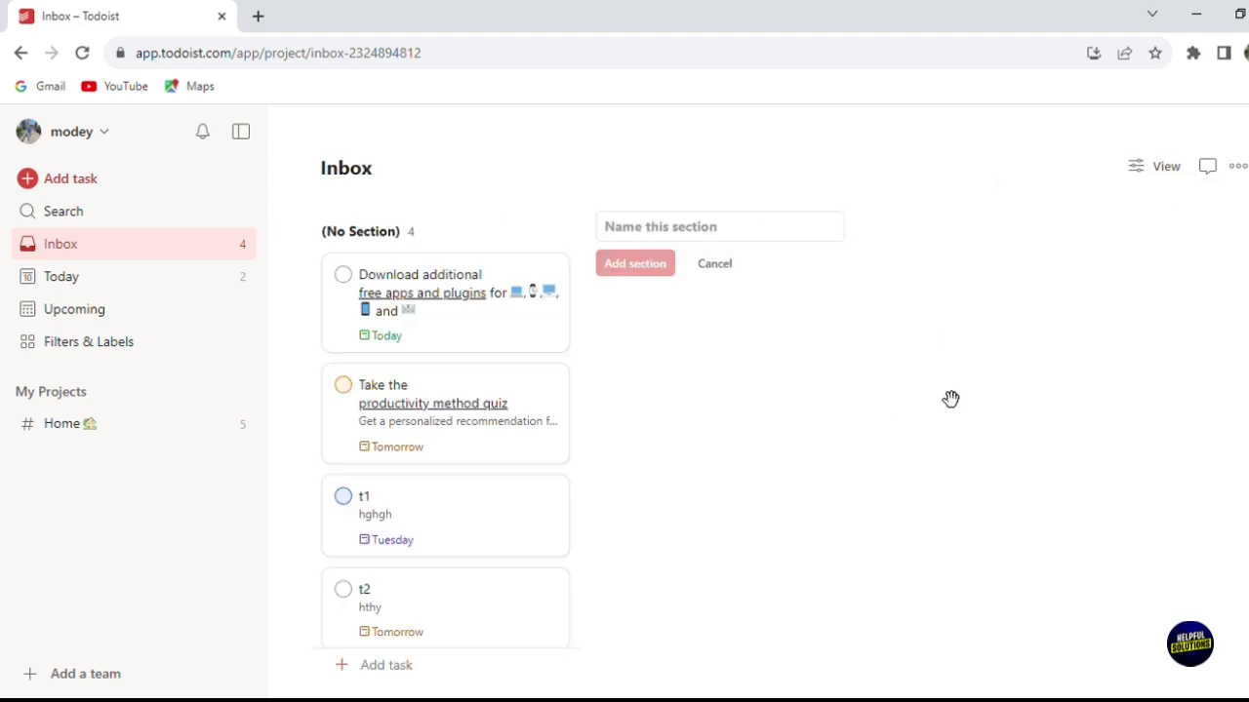
Step: Name the new board section s1, then go to Filters & Labels
click(680, 233)
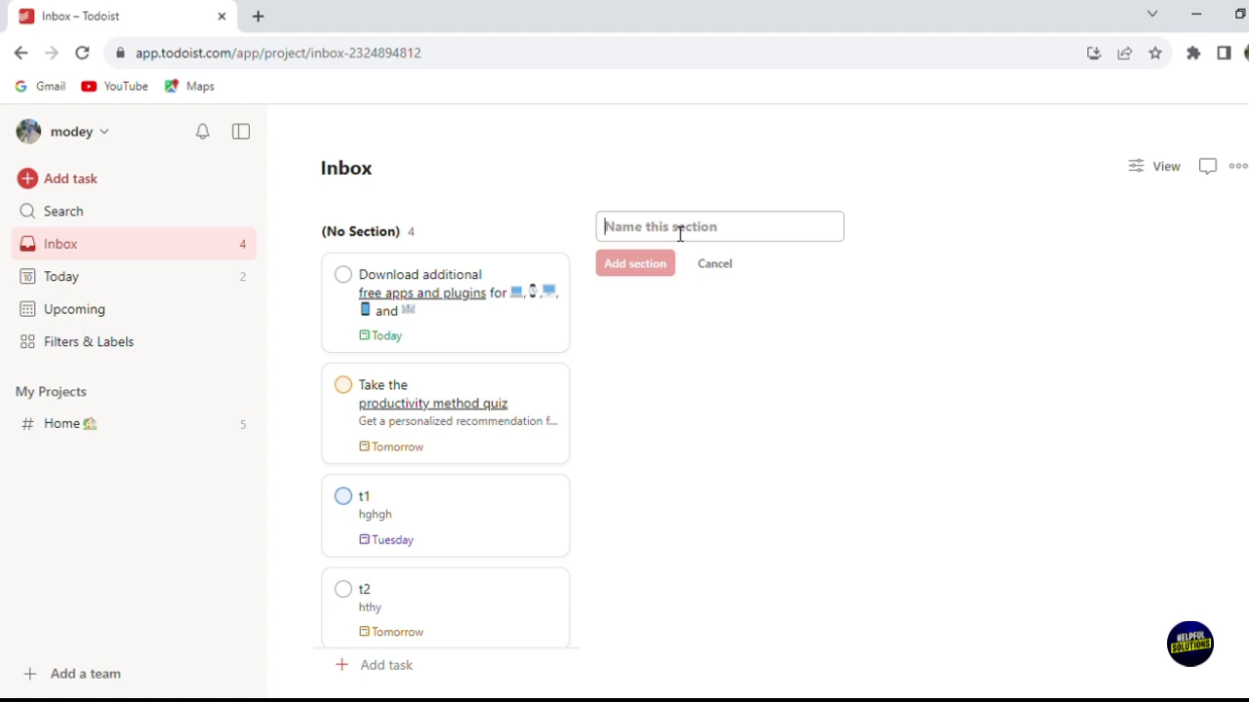
text(s1)
key(Return)
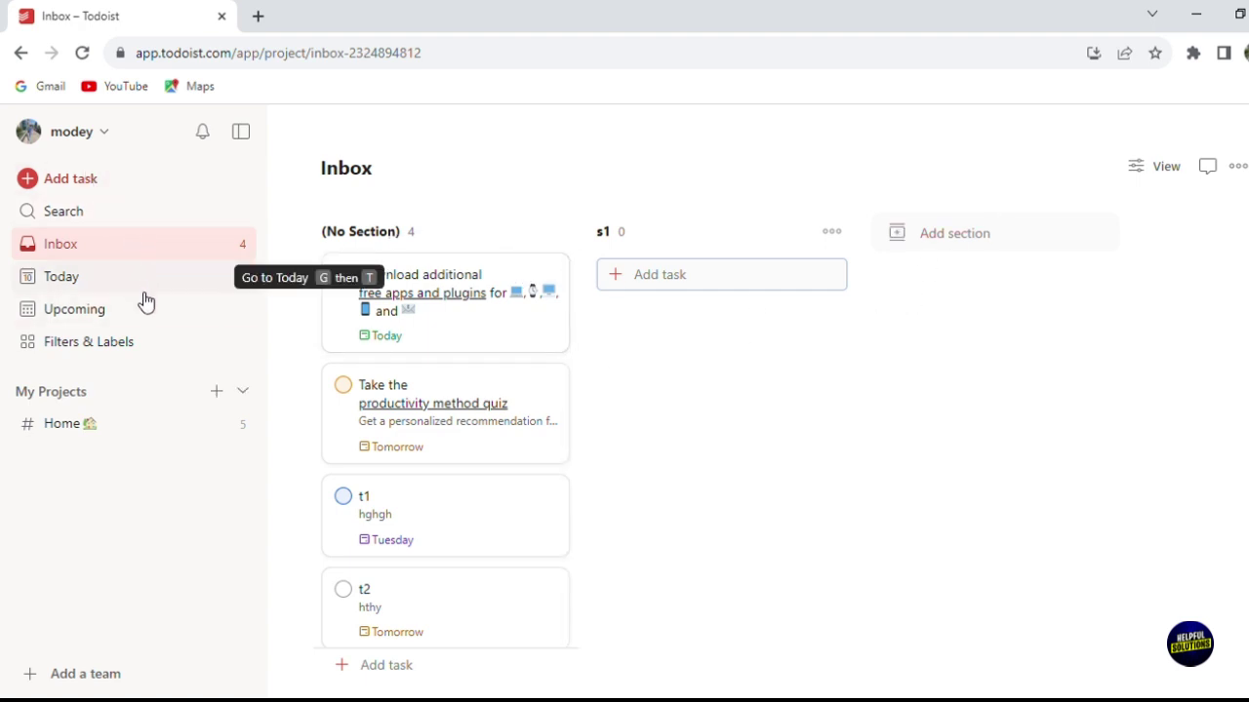
click(145, 340)
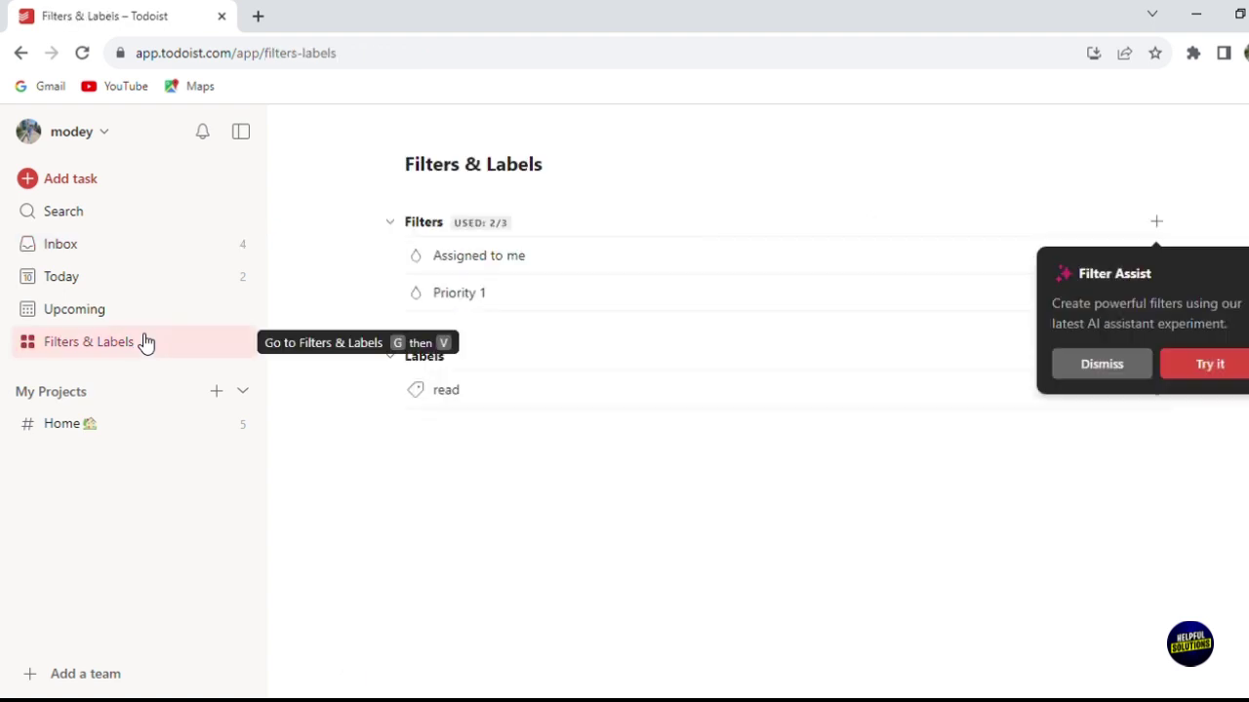
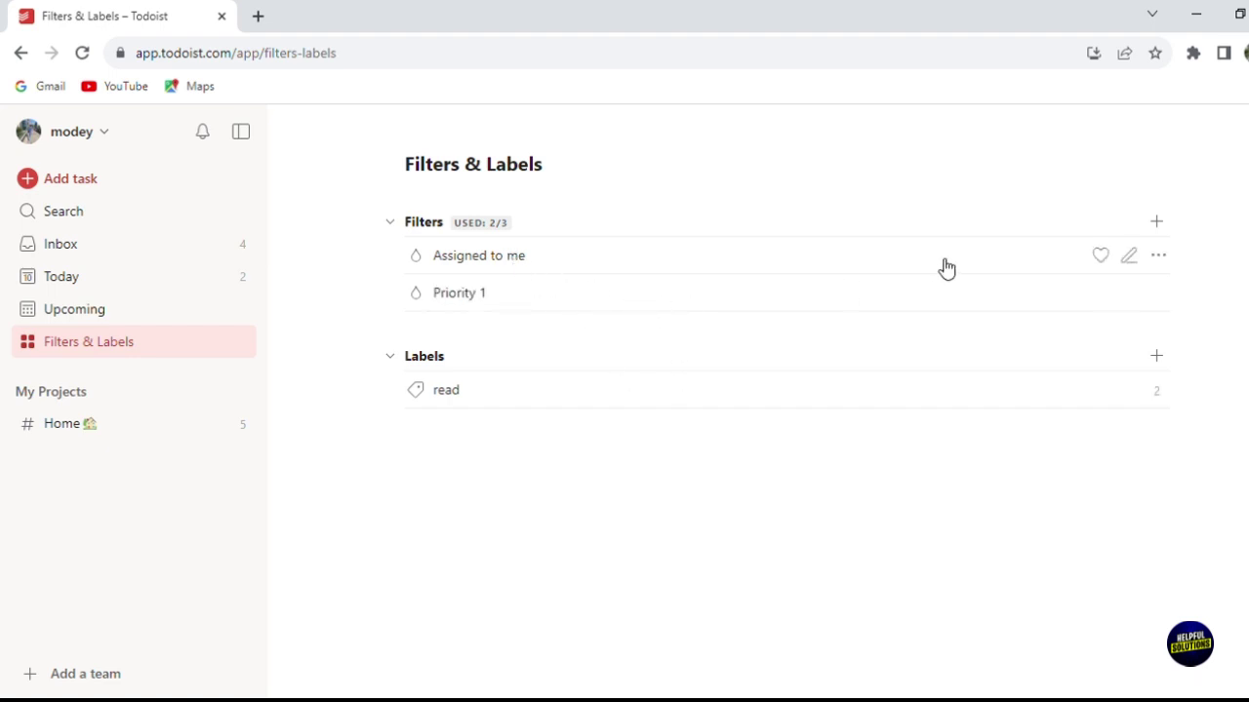
click(1159, 222)
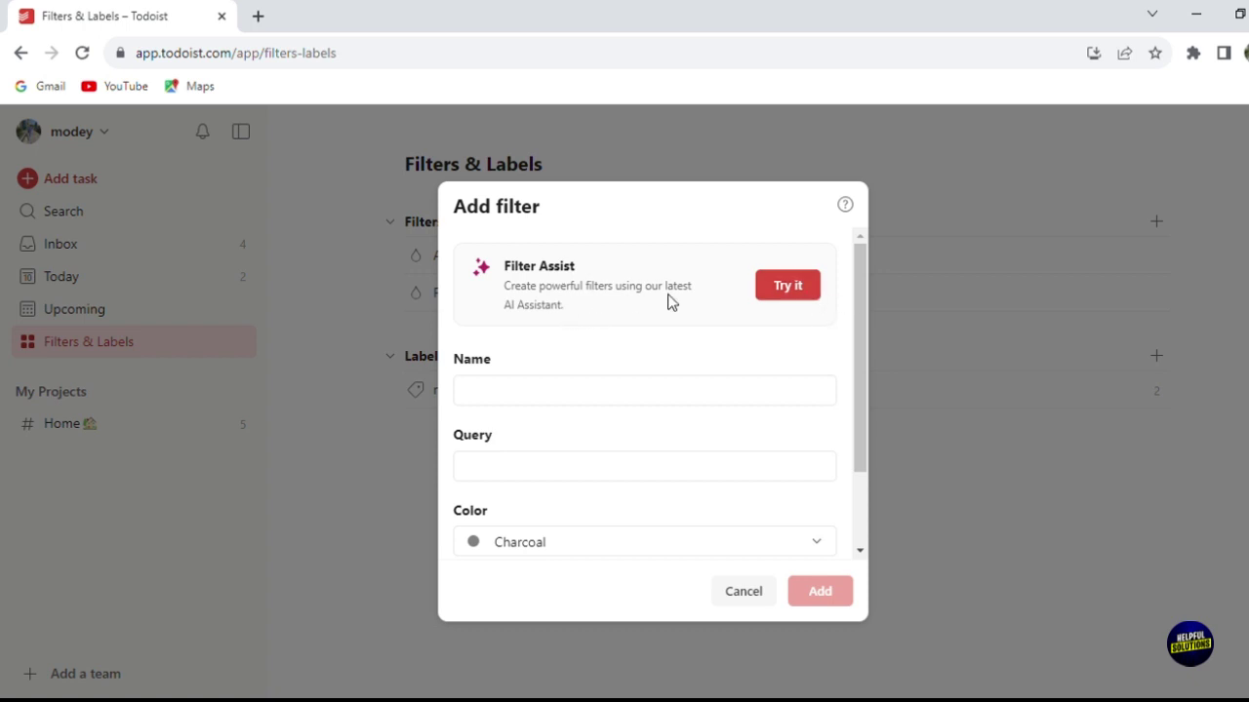
click(772, 290)
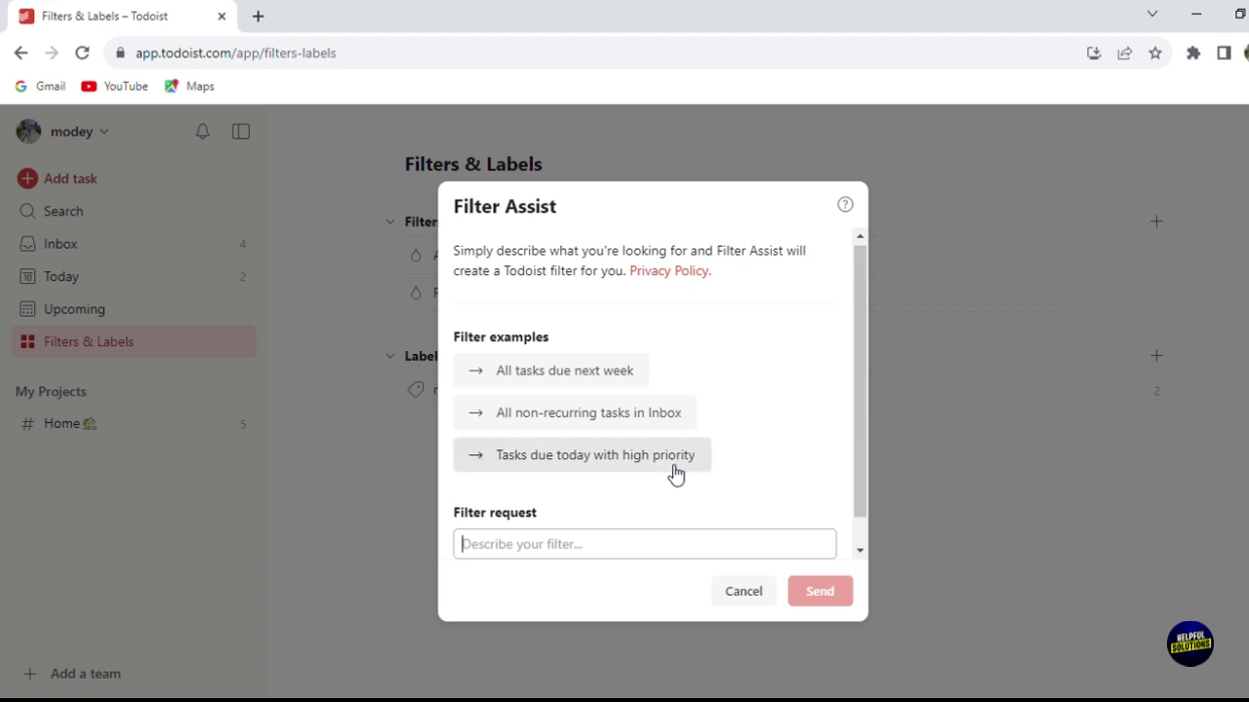
drag(858, 487, 865, 531)
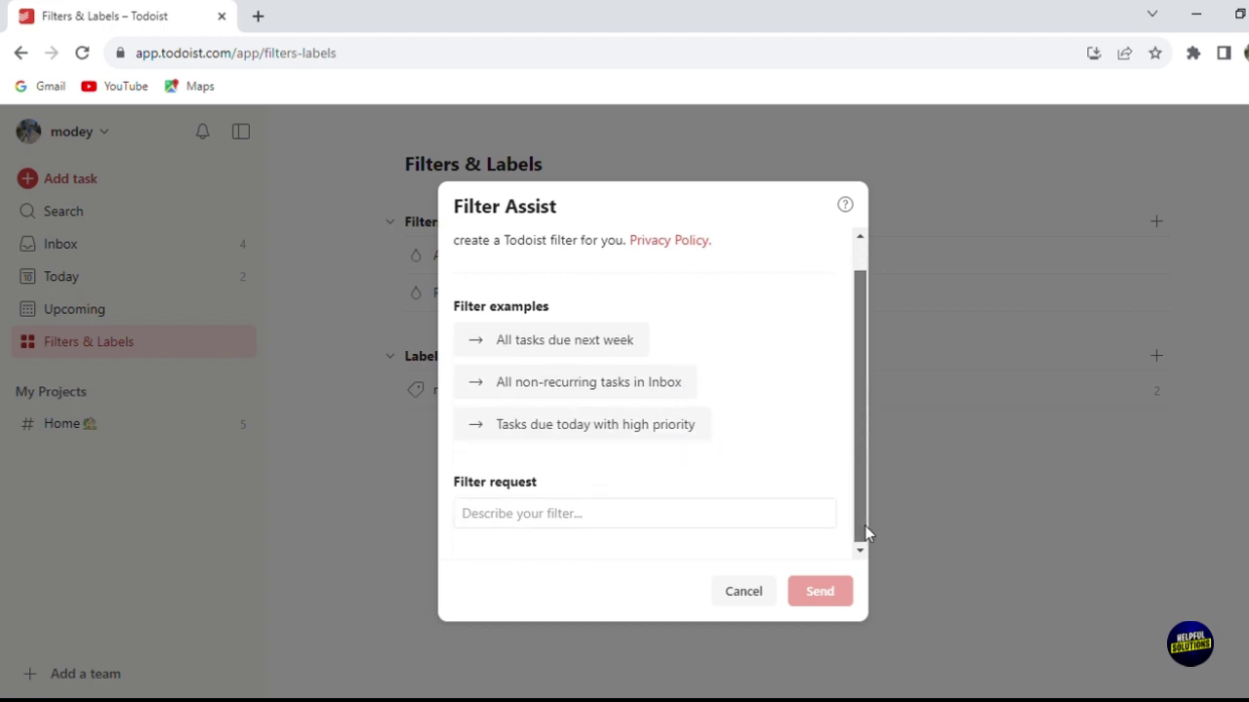
click(730, 493)
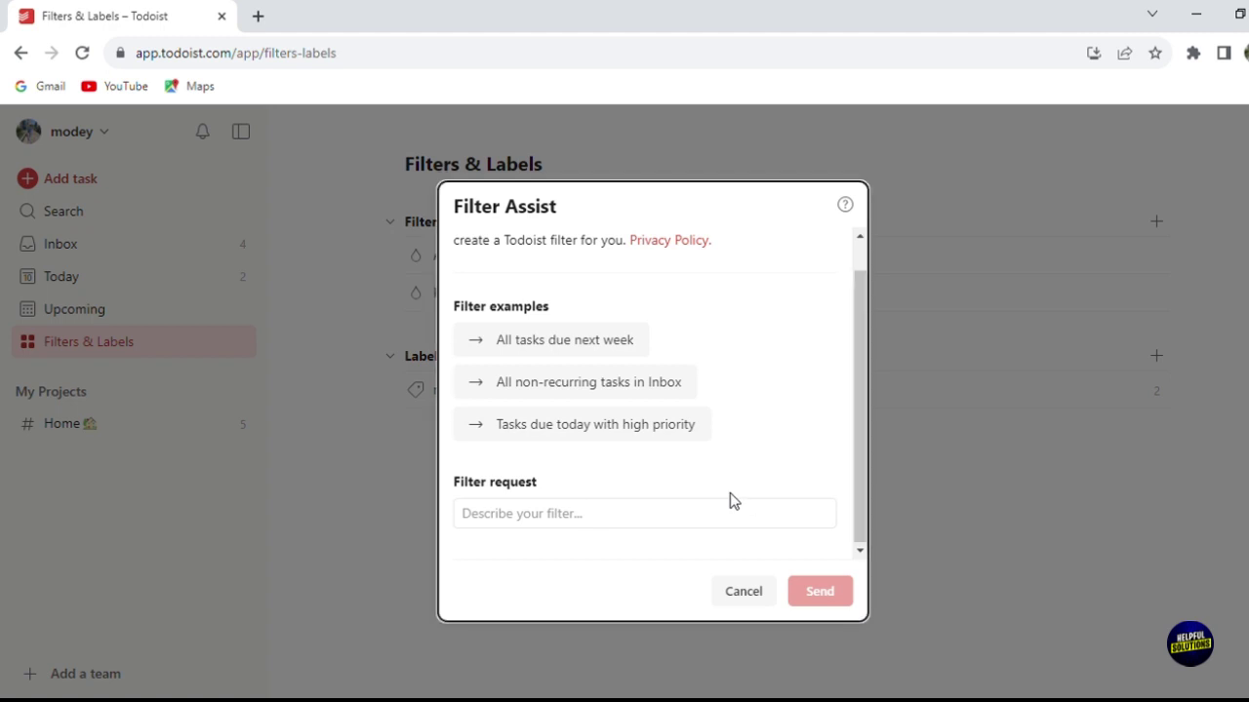
click(725, 518)
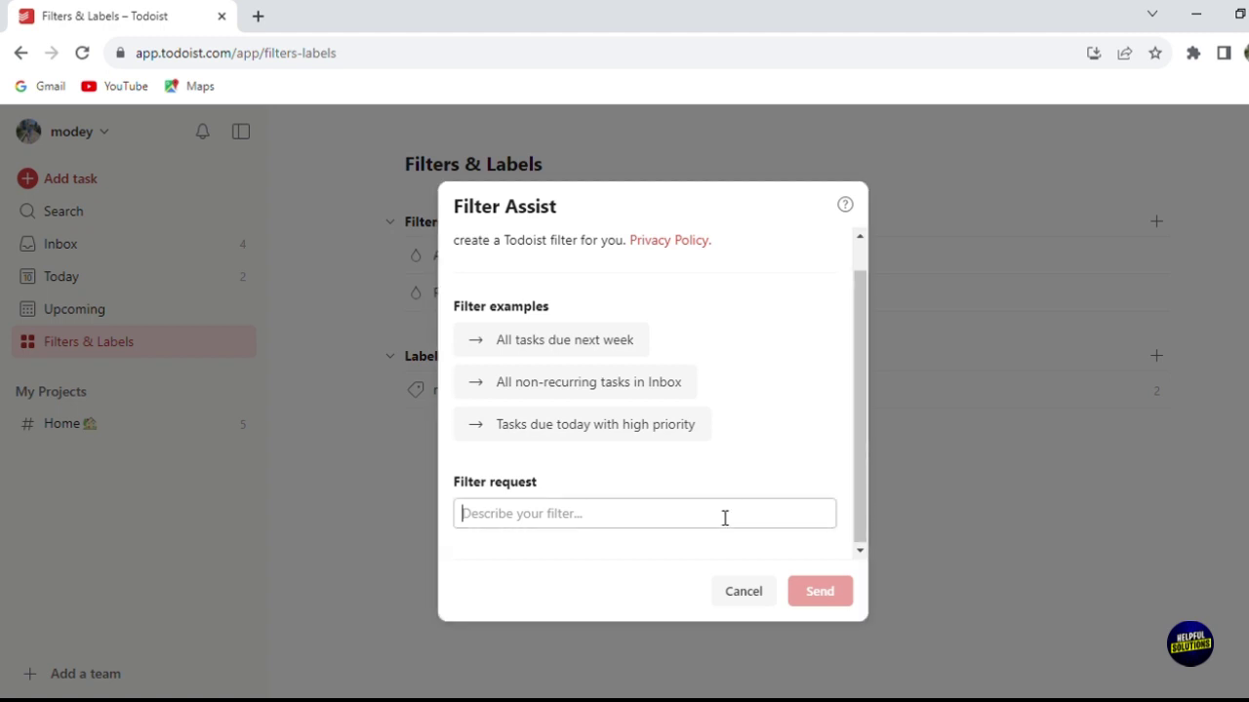
text(import)
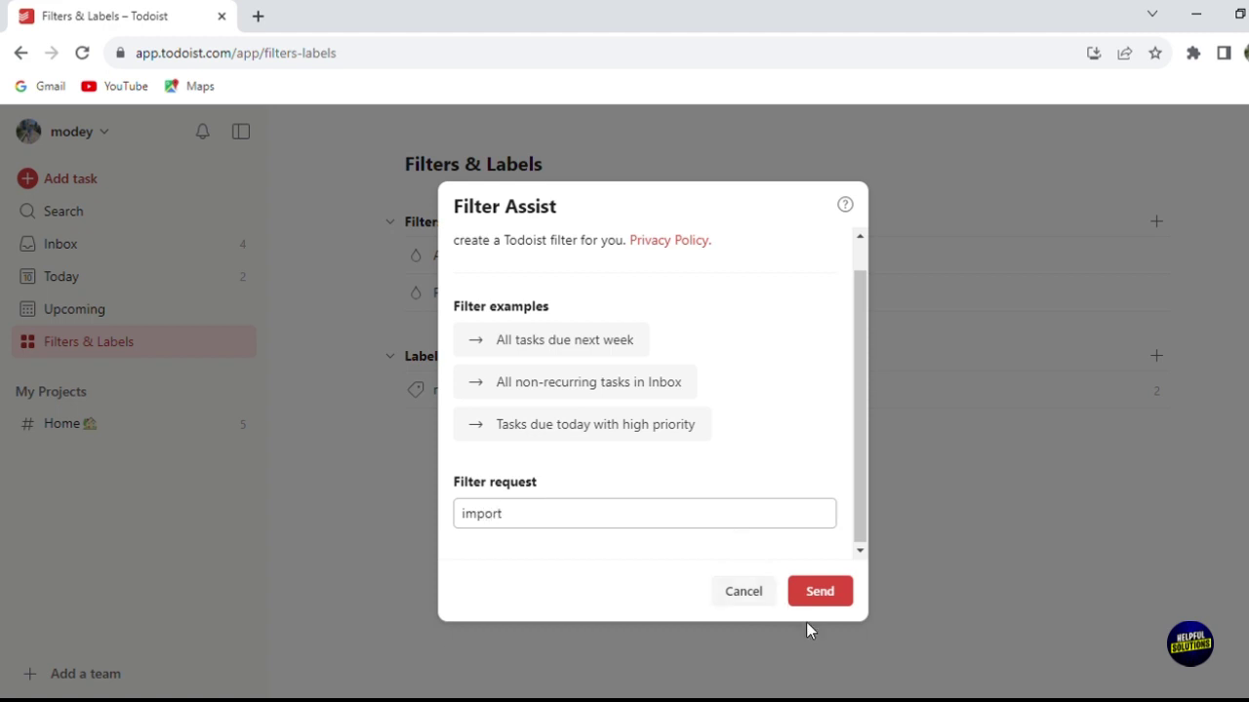
click(819, 593)
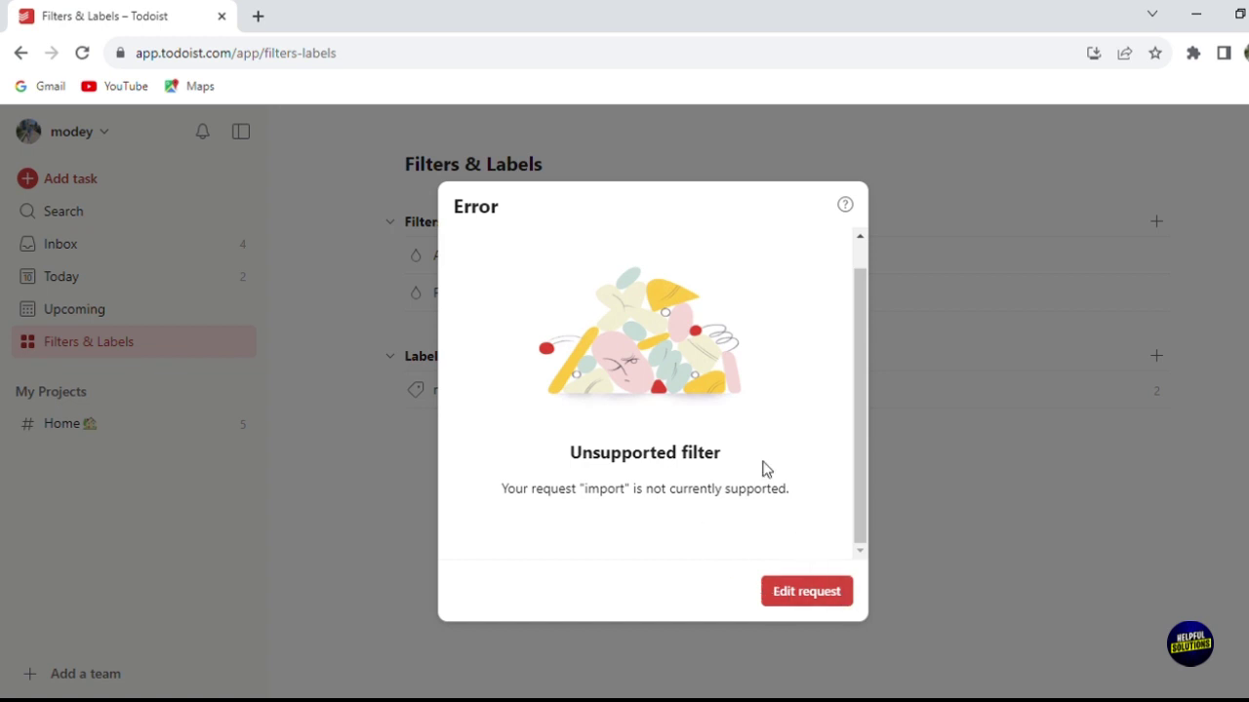
click(975, 521)
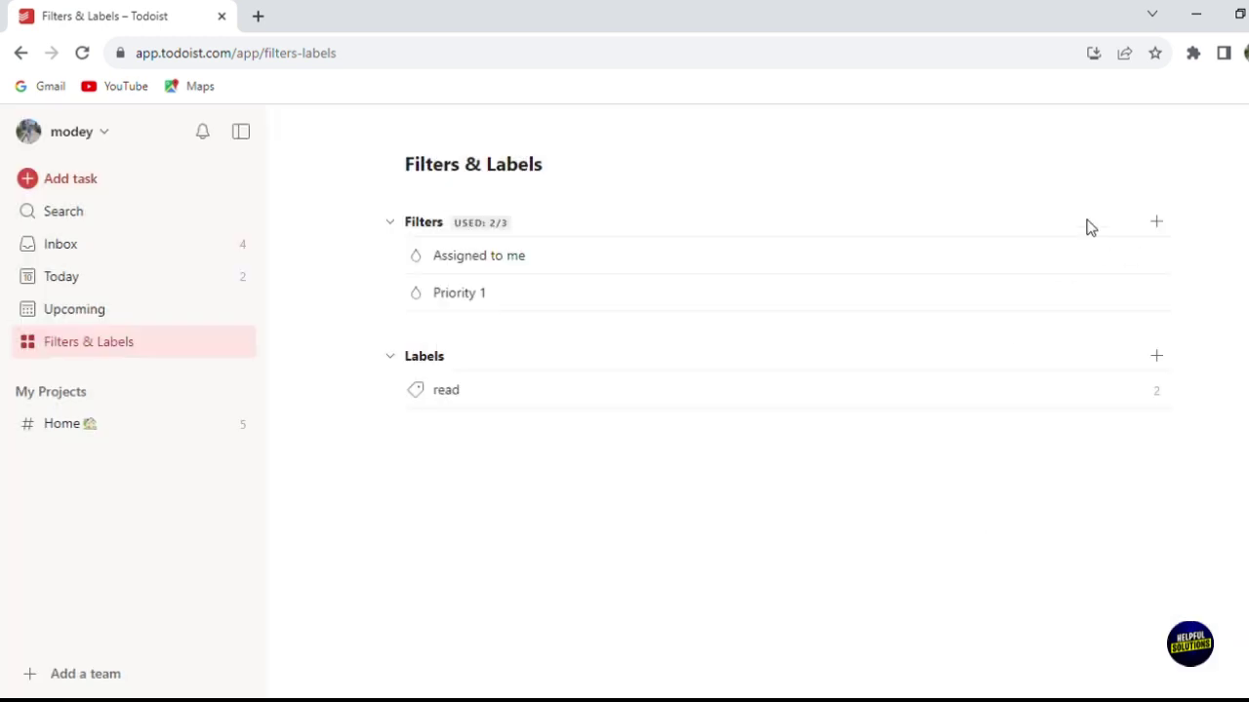
Step: Create filter 'f1' with query 'q1', marked as a favorite
click(1160, 227)
click(687, 397)
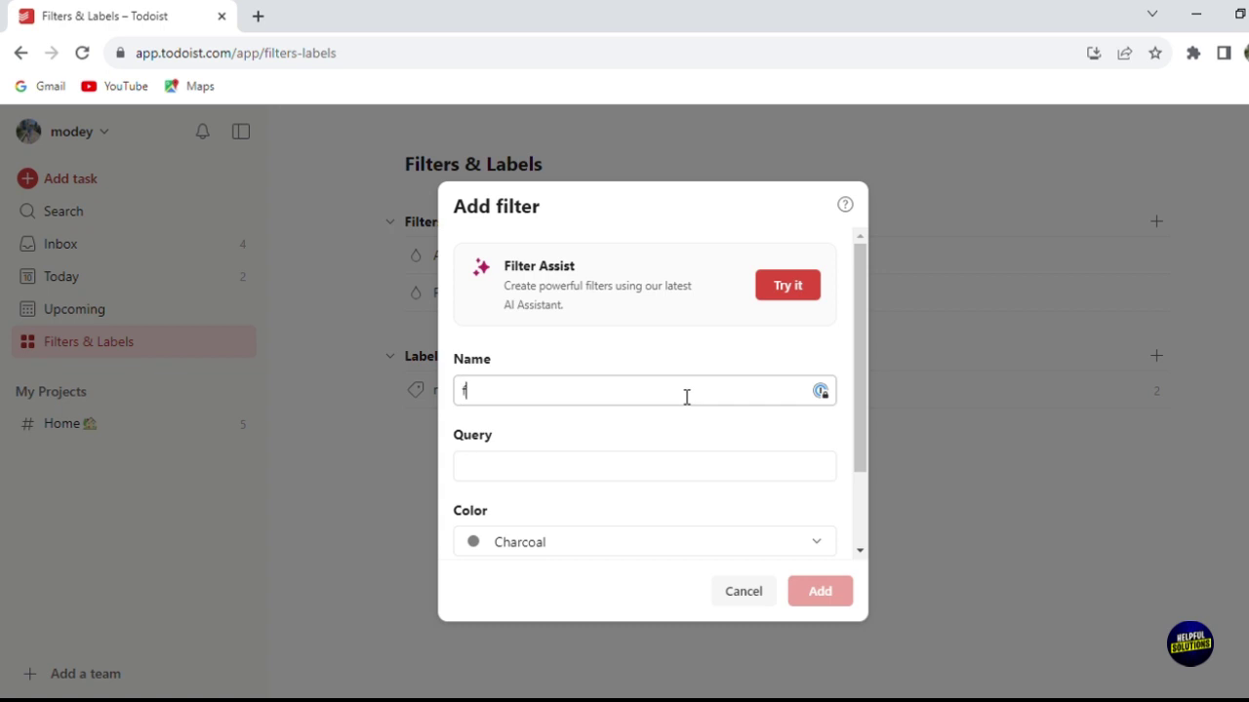
key(Tab)
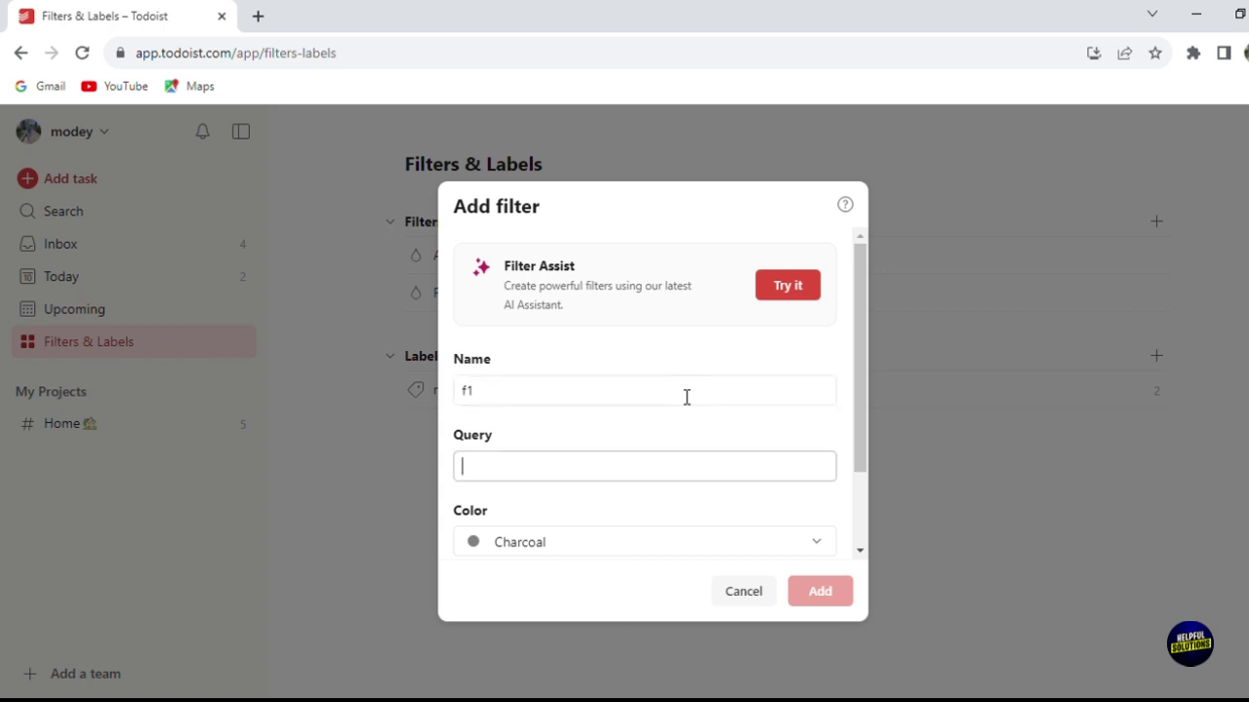
text(o)
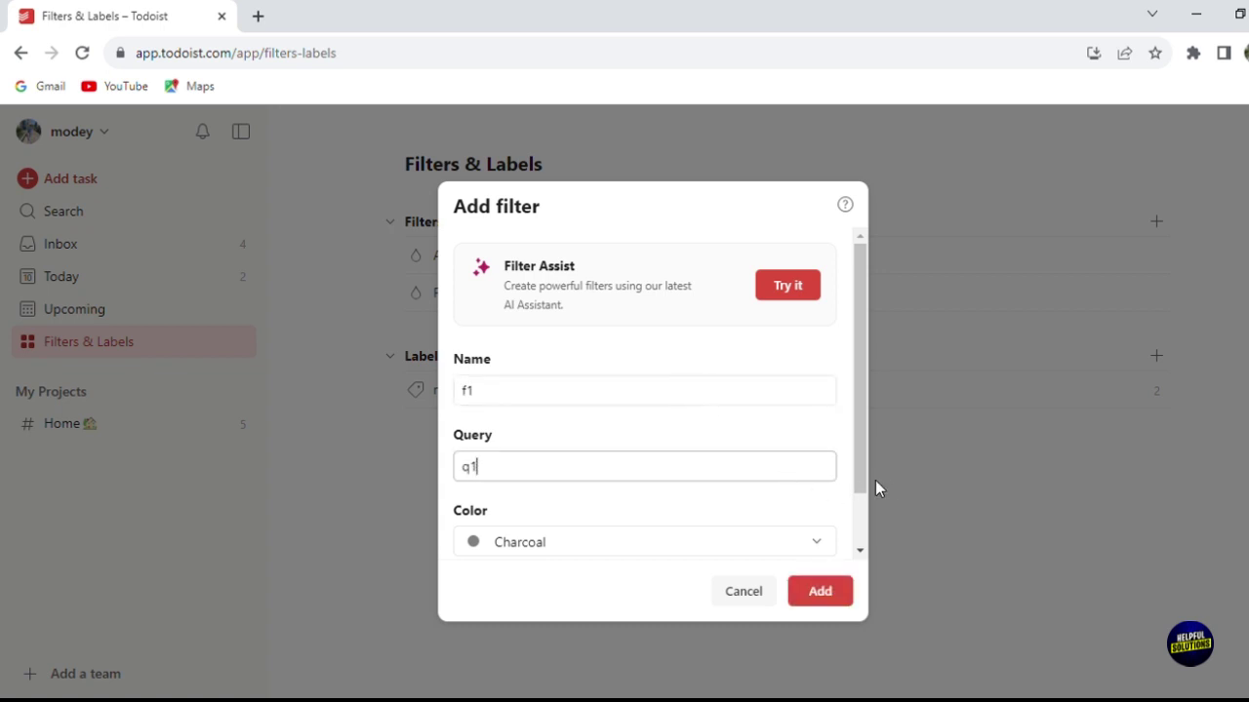
drag(859, 485, 869, 543)
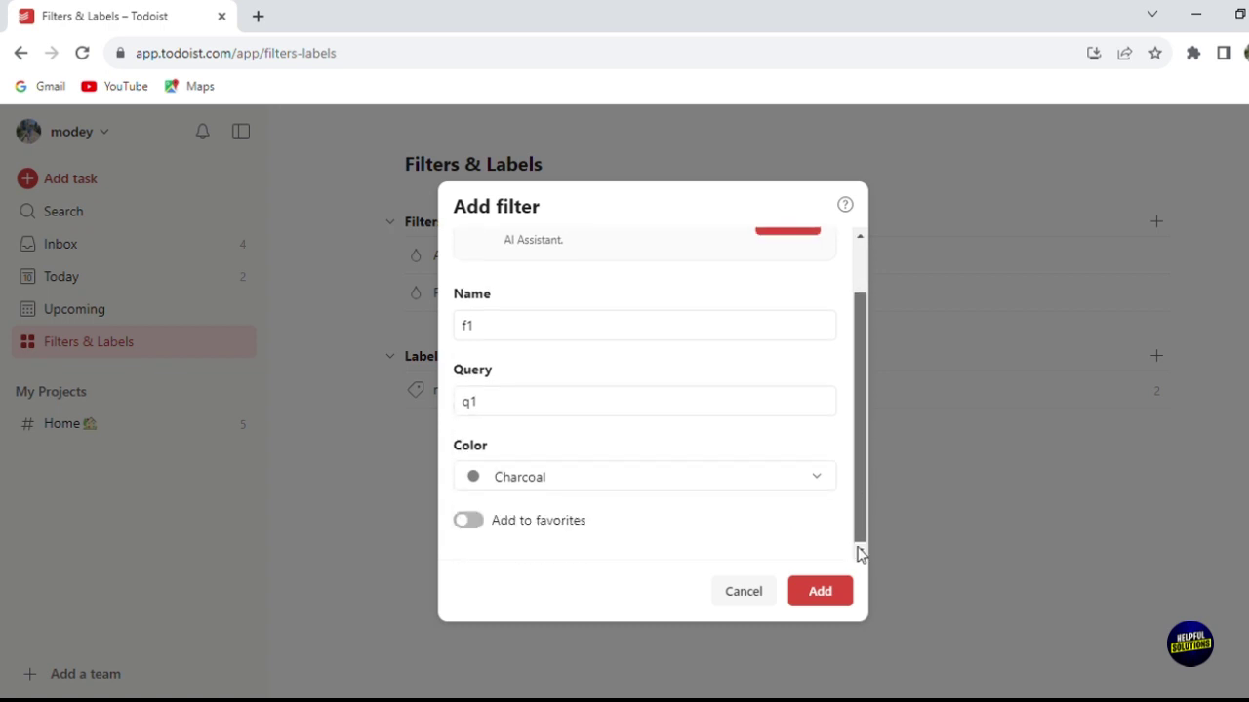
click(479, 524)
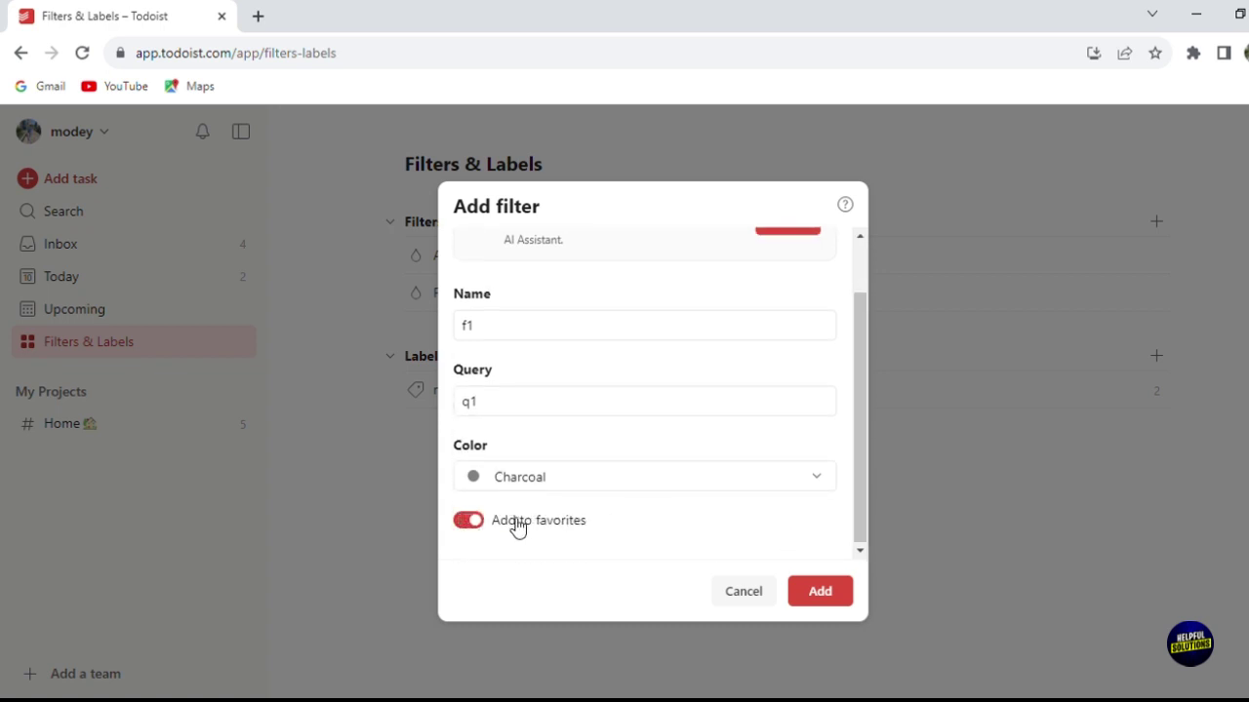
click(828, 597)
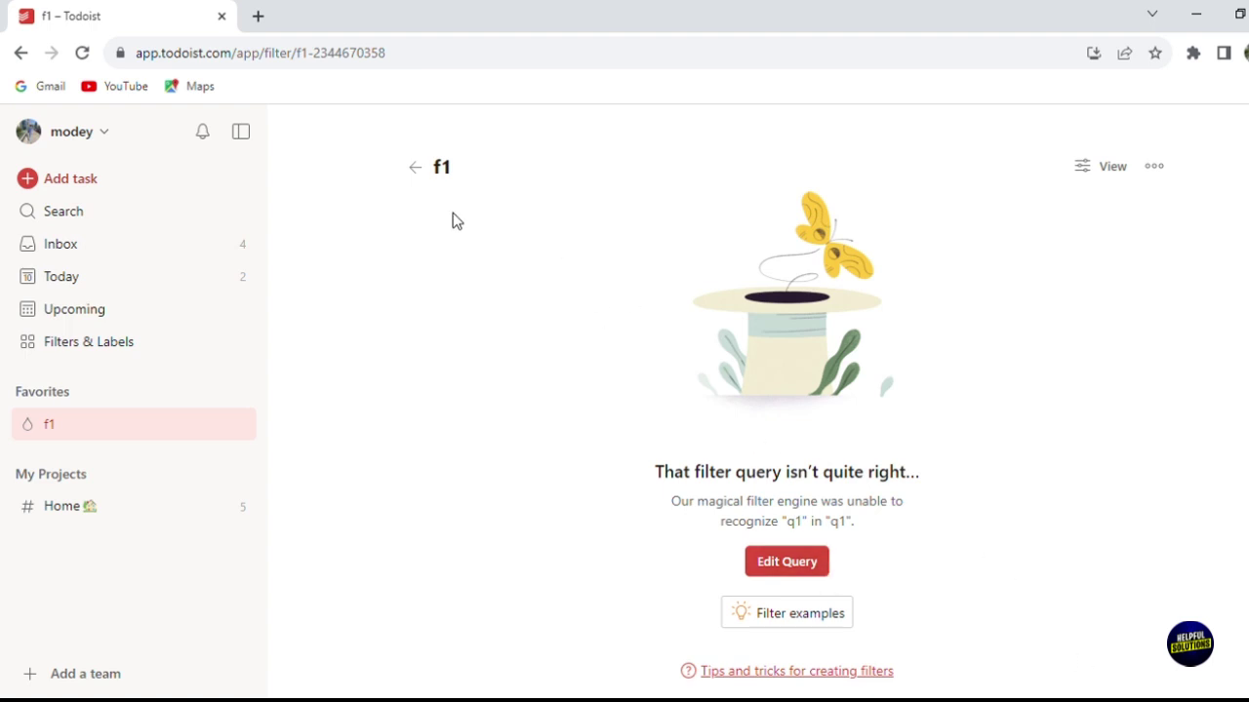
Step: View the new f1 filter from Filters & Labels, then return to the overview
click(417, 168)
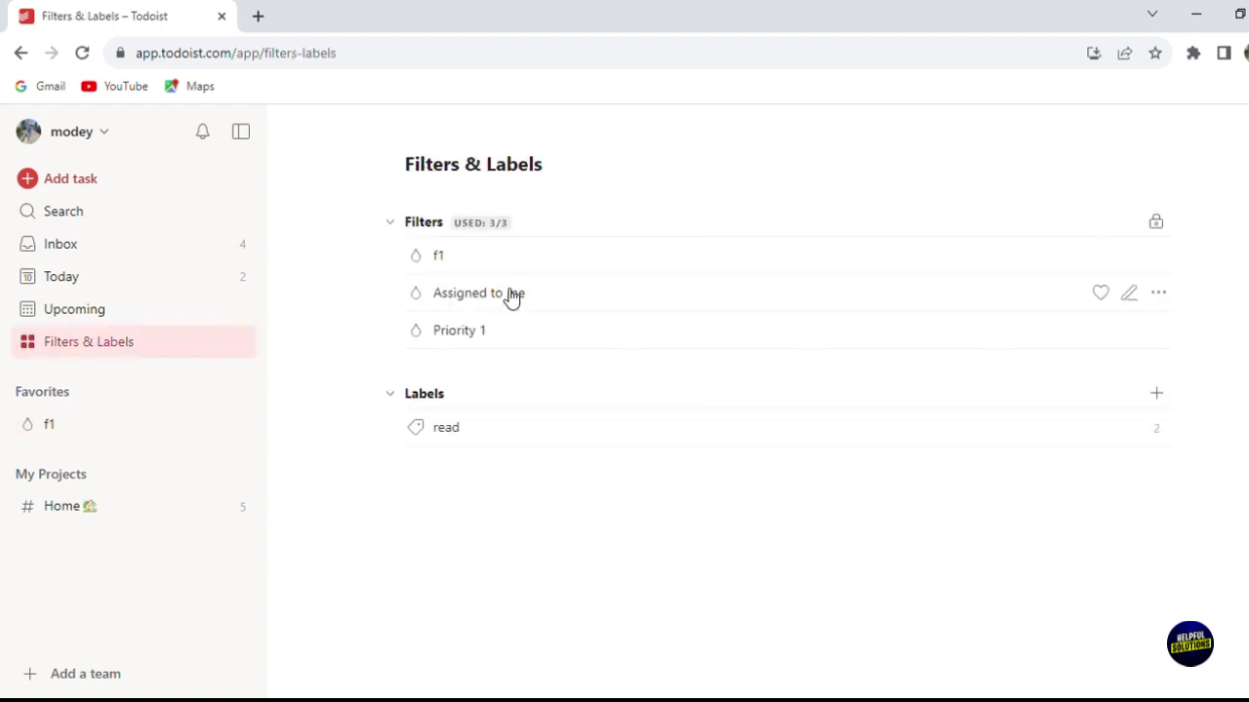
click(528, 252)
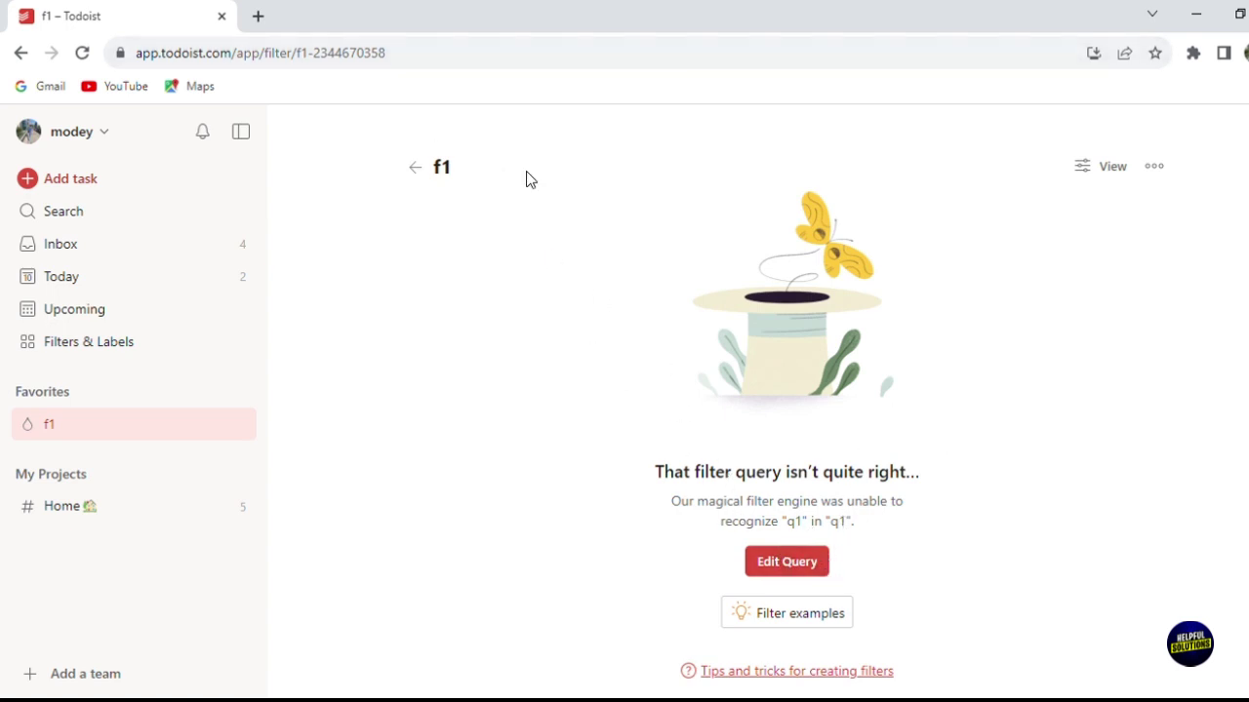
click(418, 167)
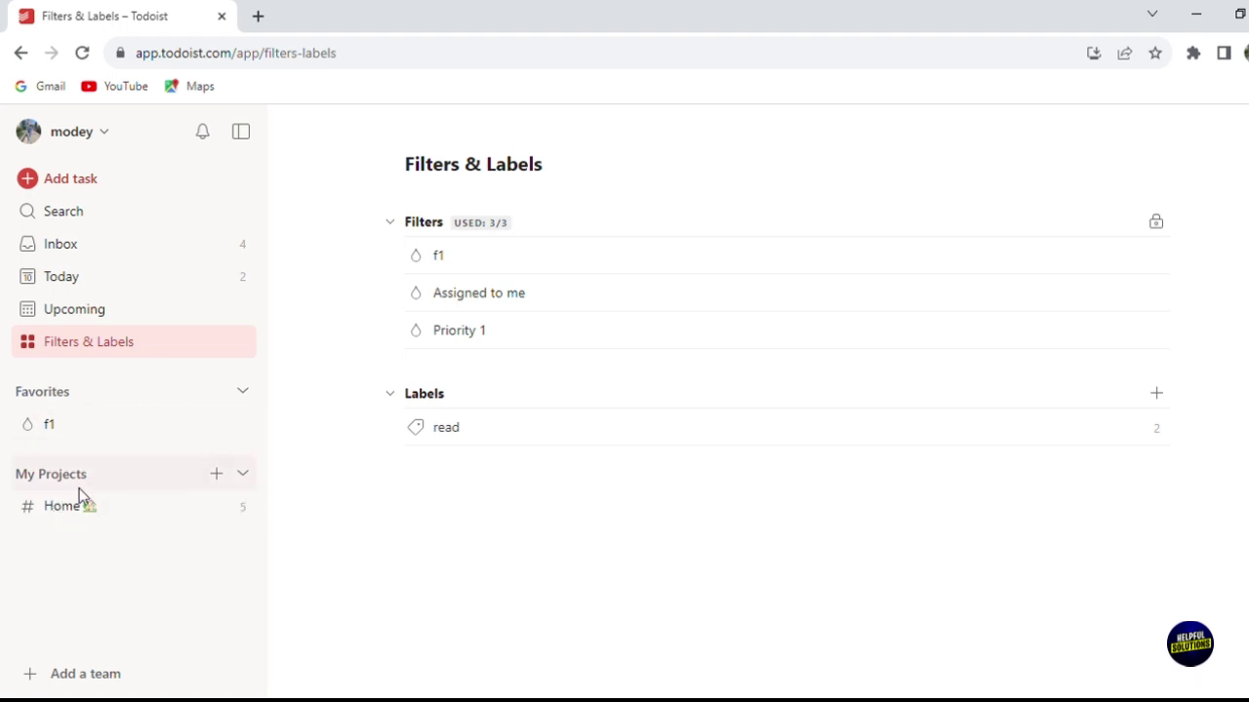
Step: Add project 'p2' with Sky Blue colour, Board layout, and Add to favorites enabled
click(216, 475)
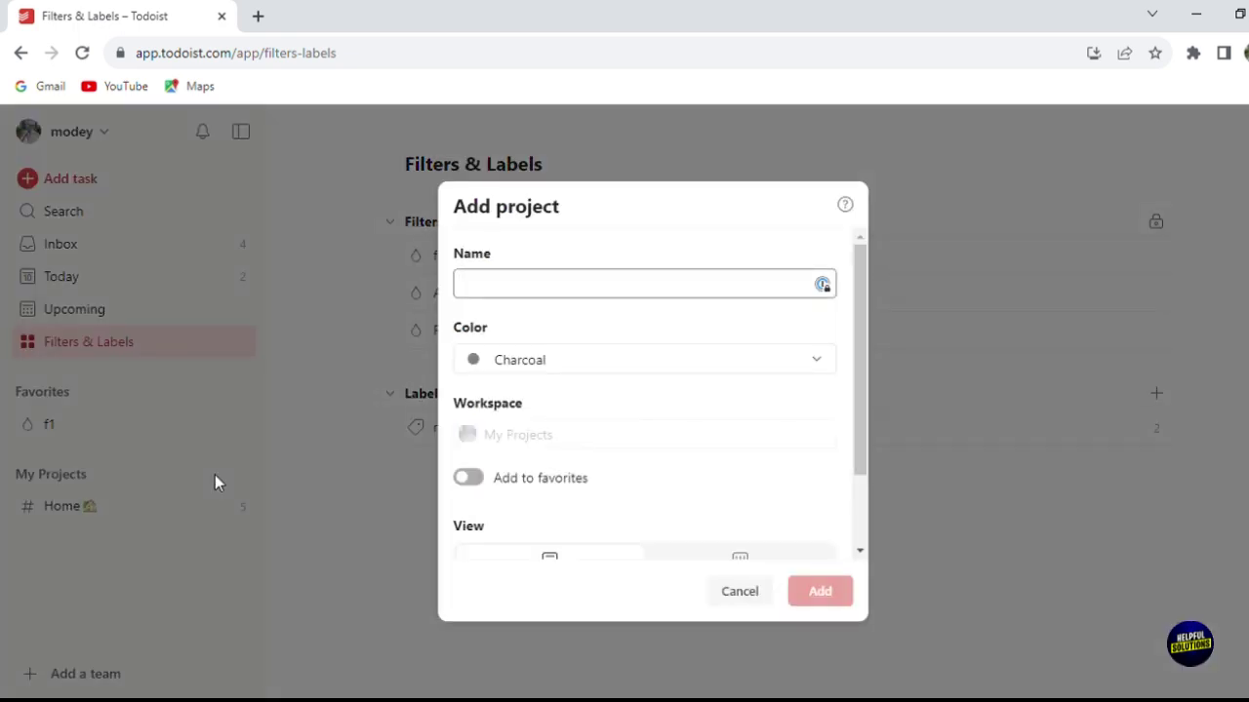
text(p2)
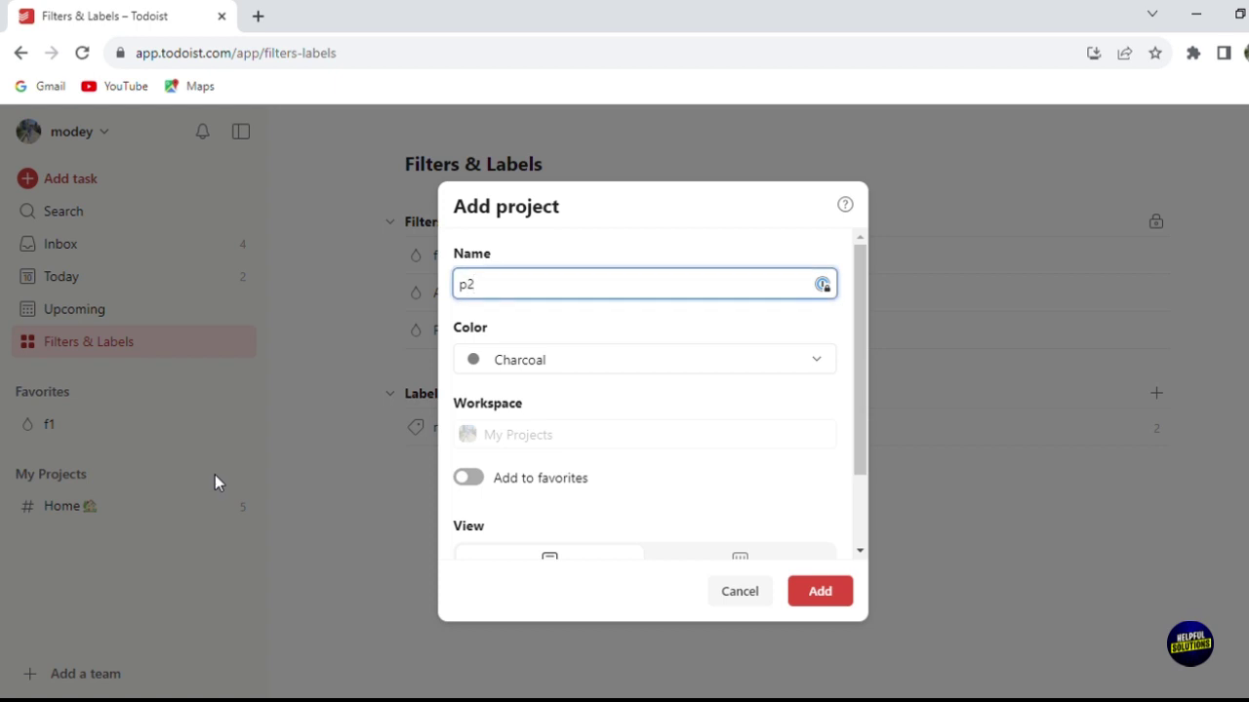
key(Tab)
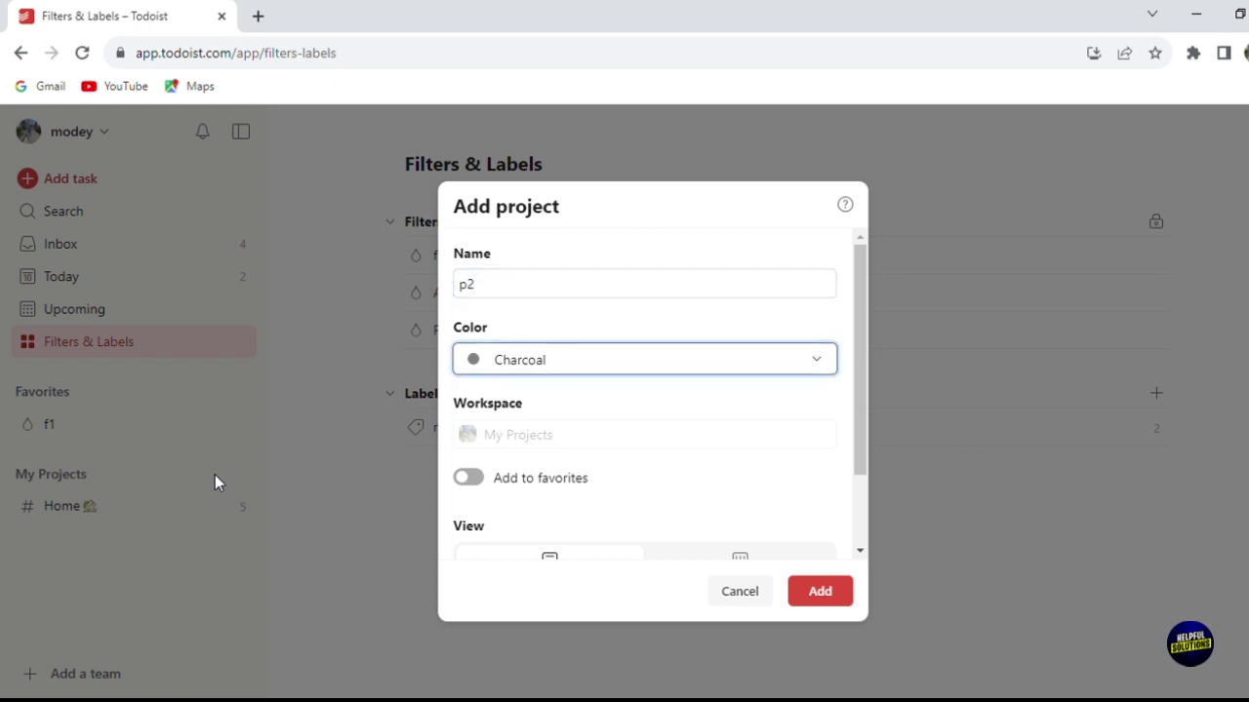
click(558, 371)
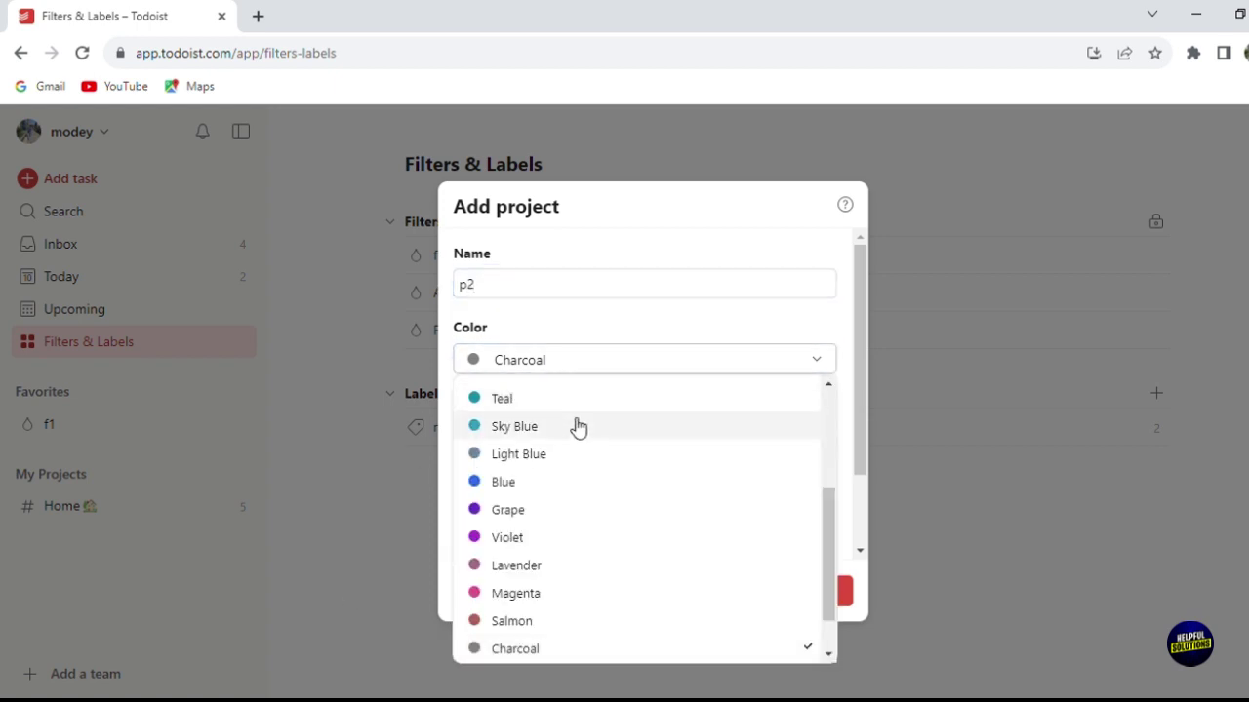
click(577, 429)
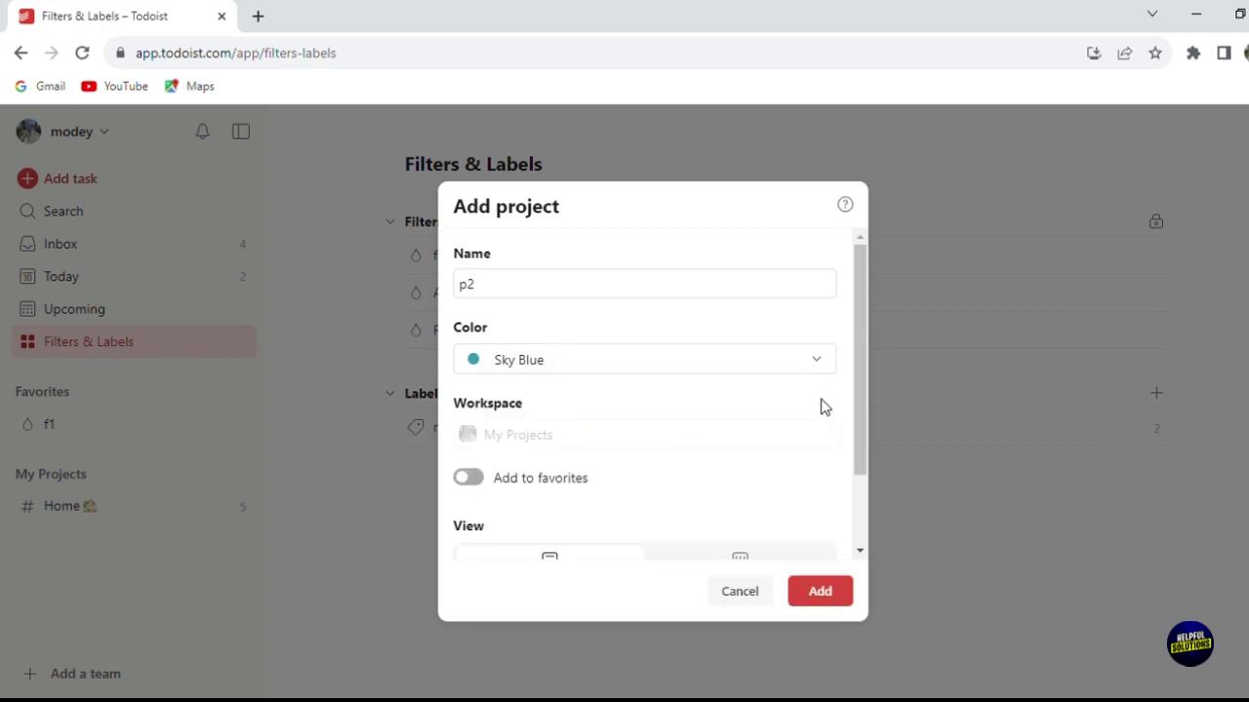
drag(859, 387, 871, 470)
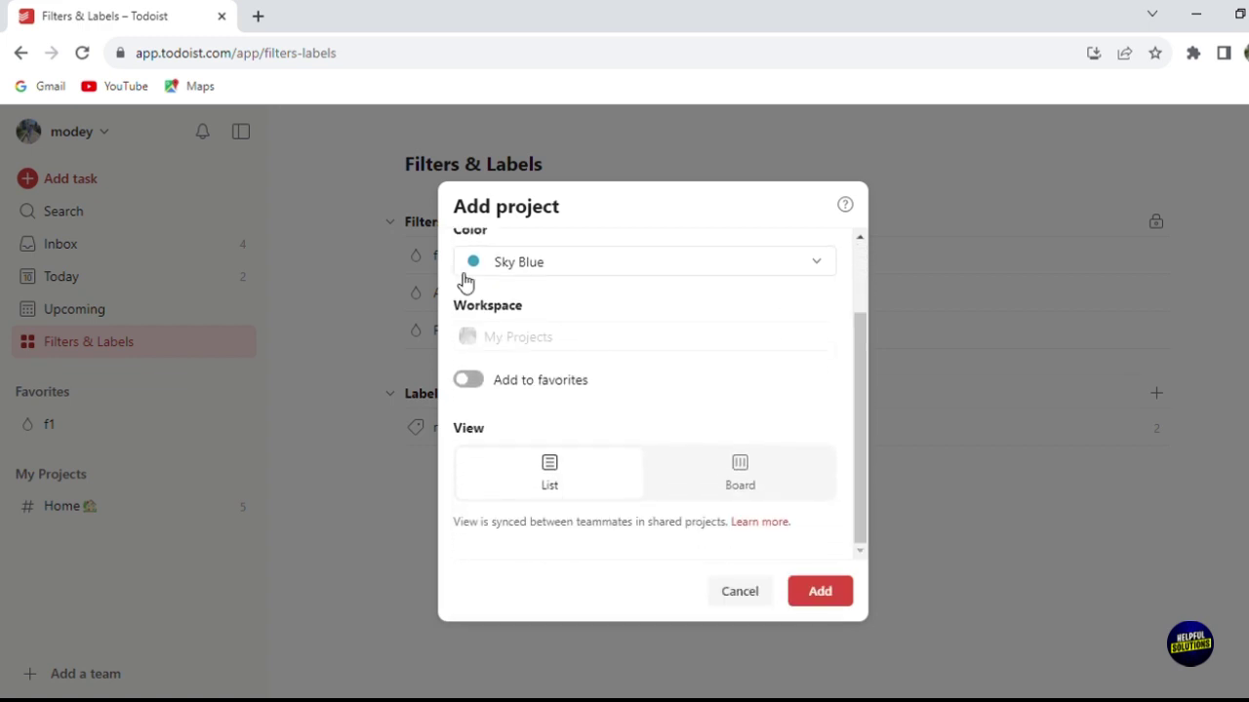
click(470, 382)
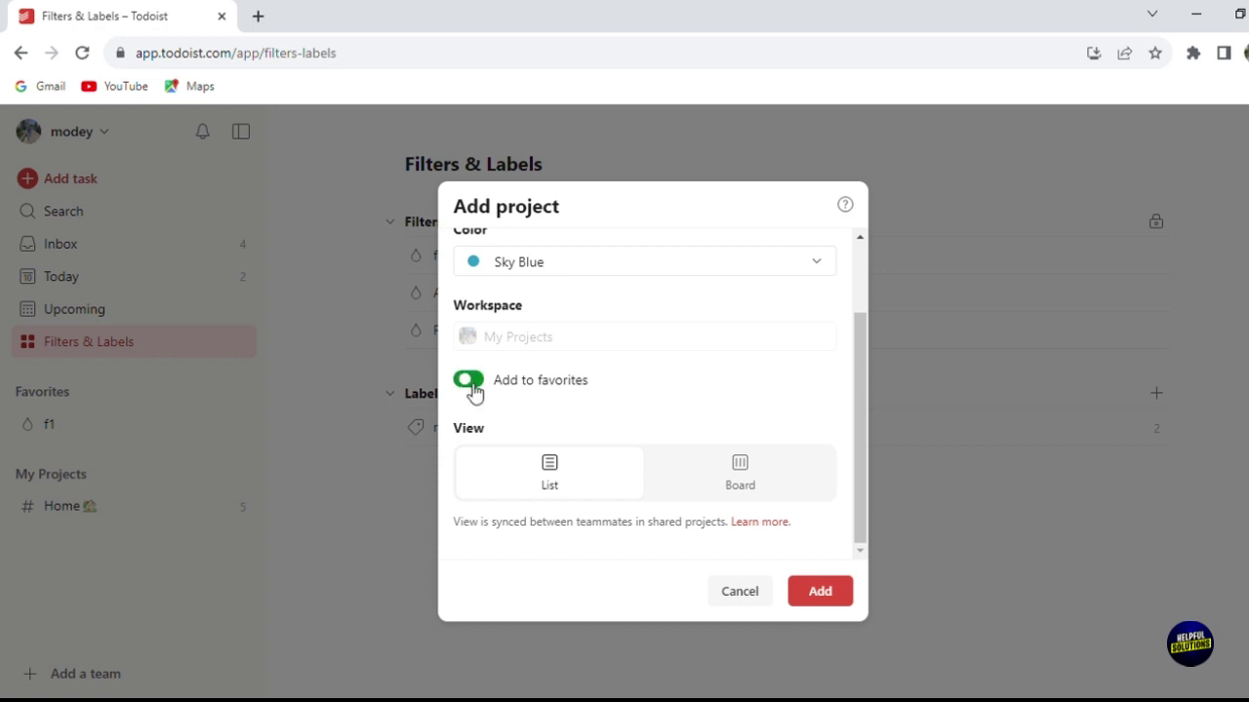
click(774, 499)
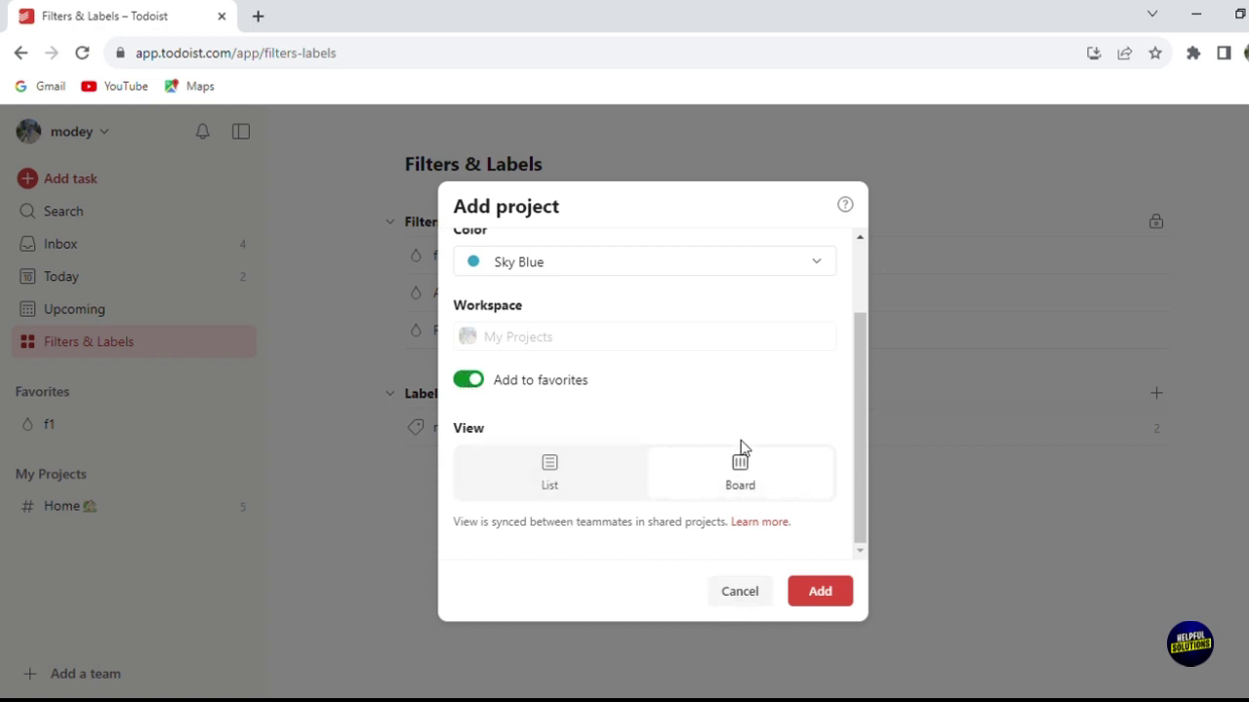
click(841, 583)
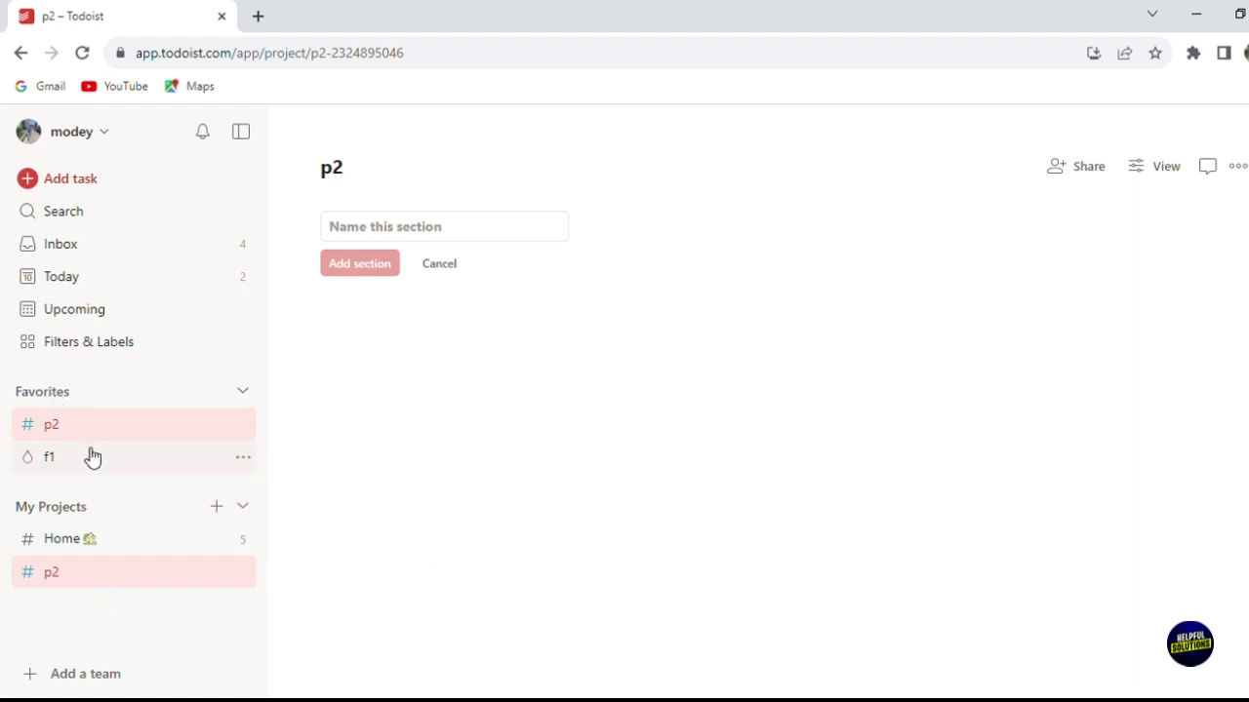
Step: After checking Home and p2, add team workspace 't1' from the account menu
click(114, 547)
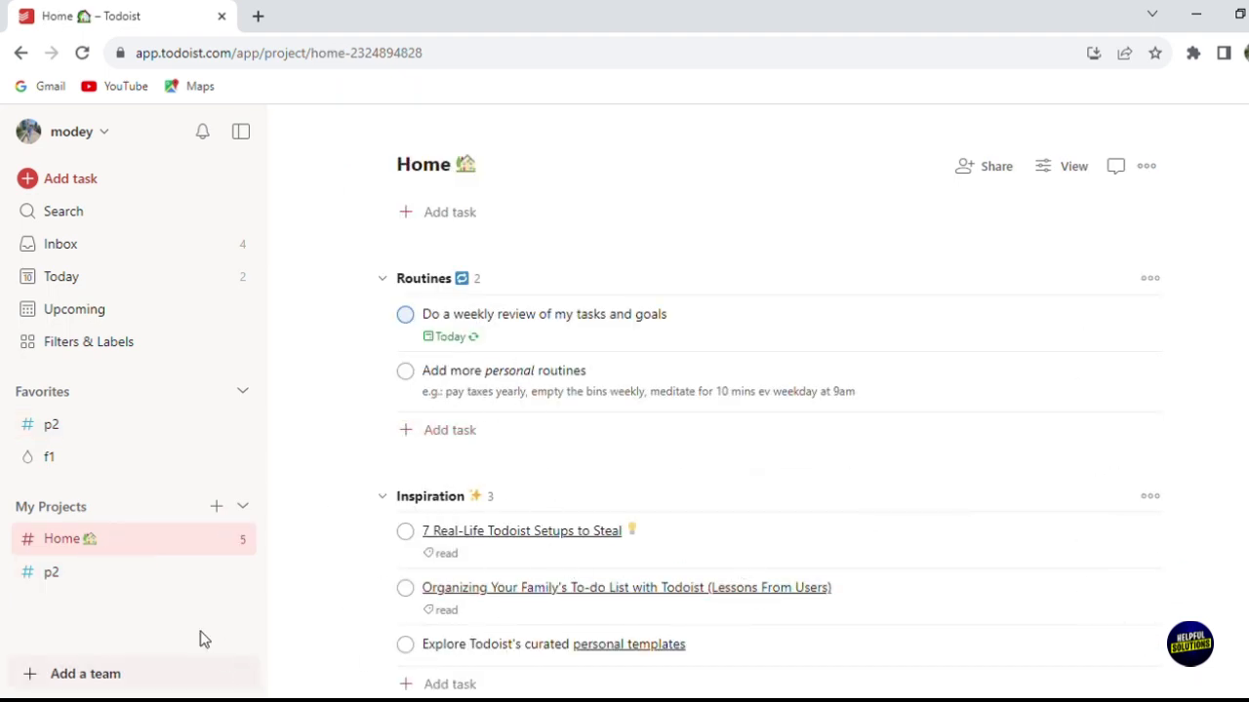
click(159, 587)
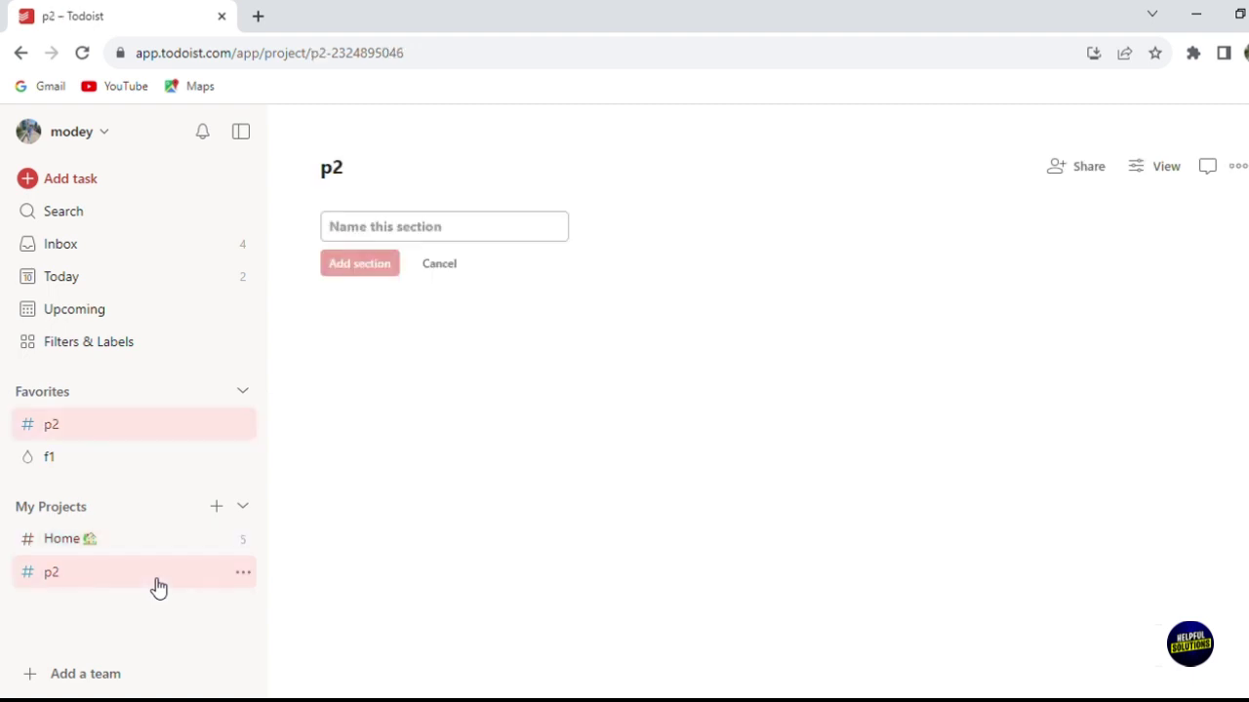
click(113, 144)
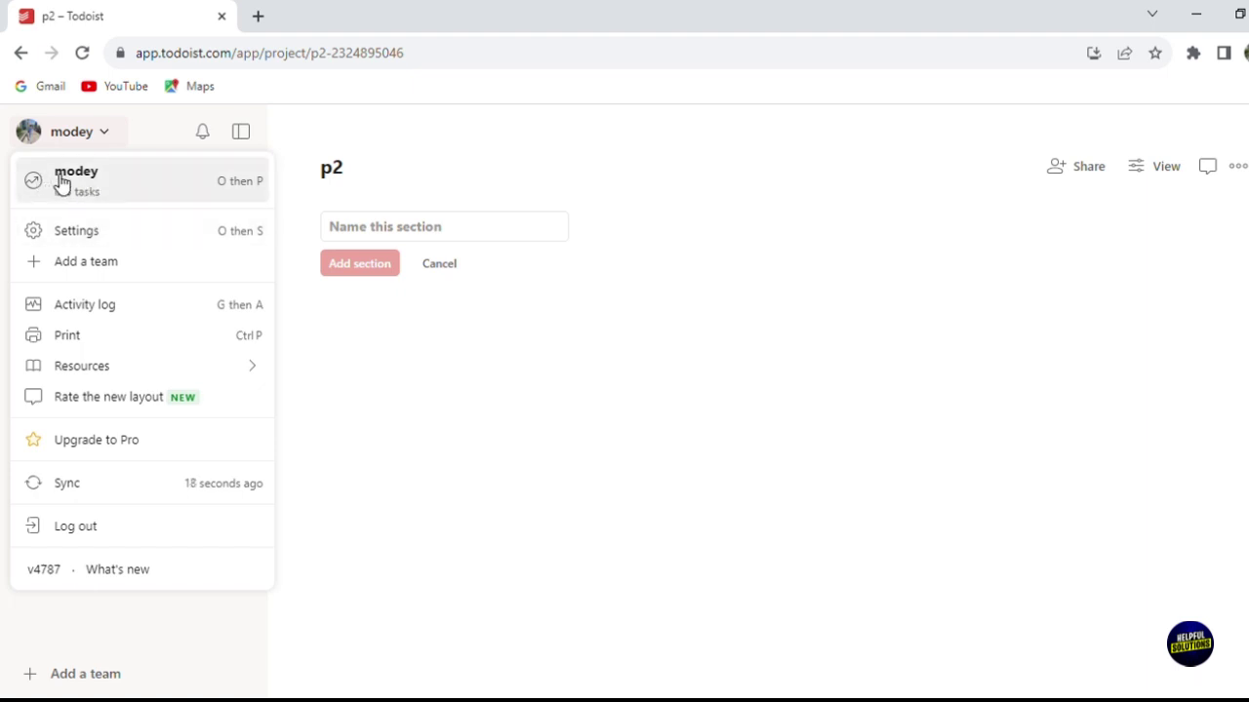
click(149, 262)
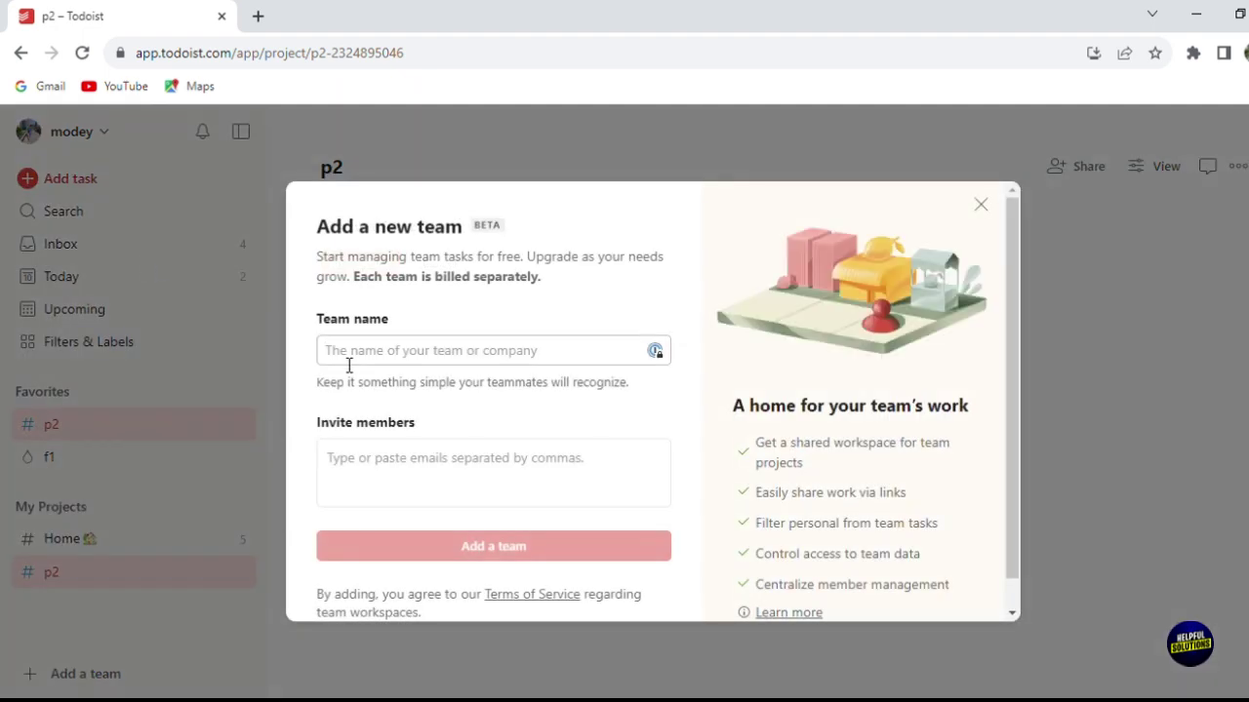
text(ok)
key(BackSpace)
key(BackSpace)
text(t1)
key(Tab)
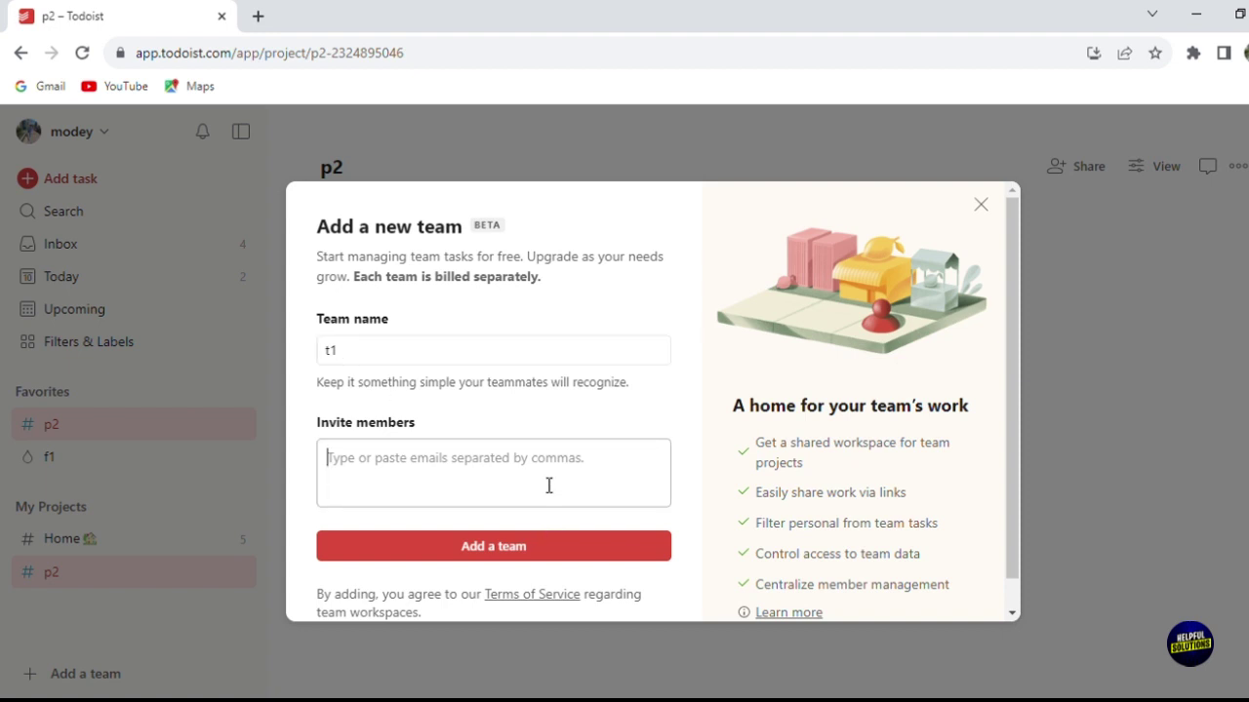
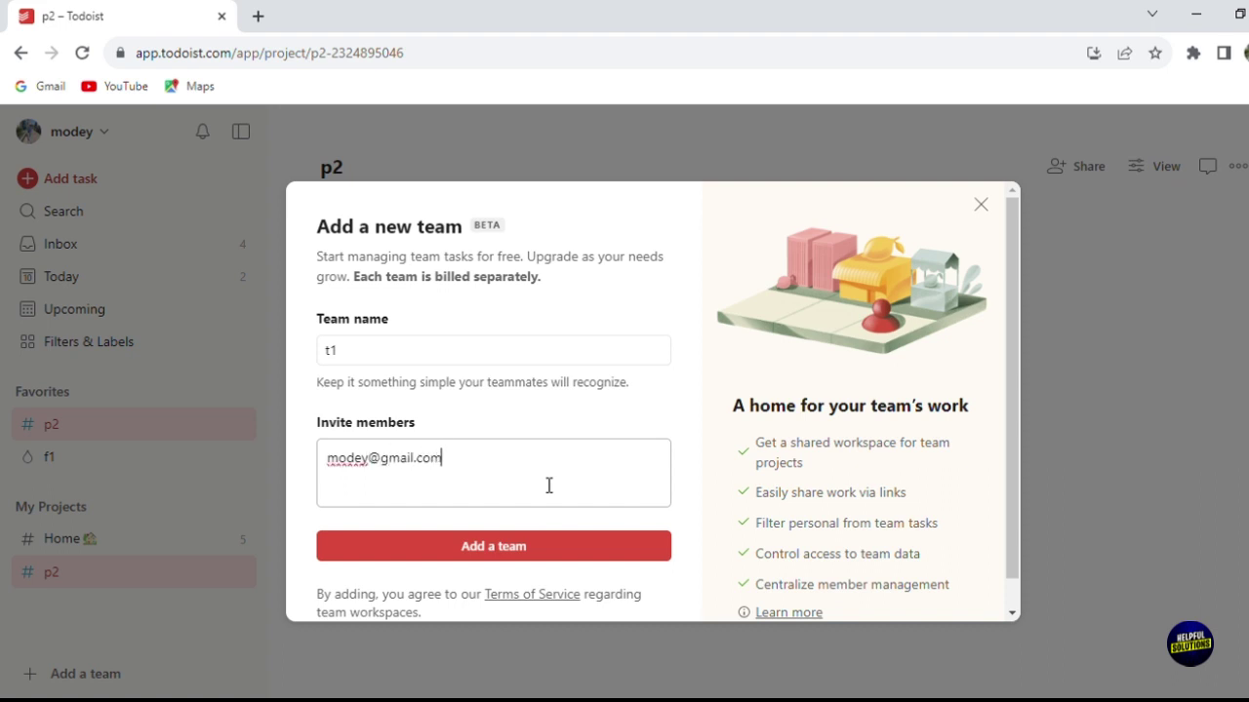
key(Return)
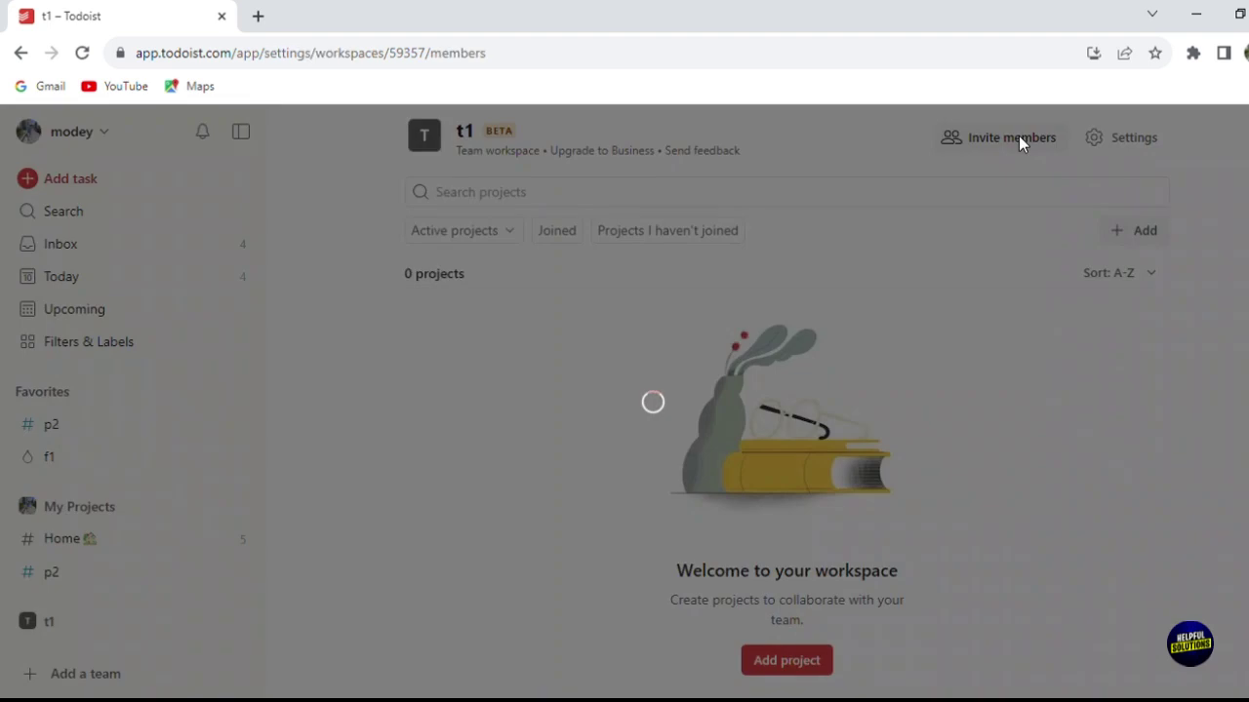
click(1018, 136)
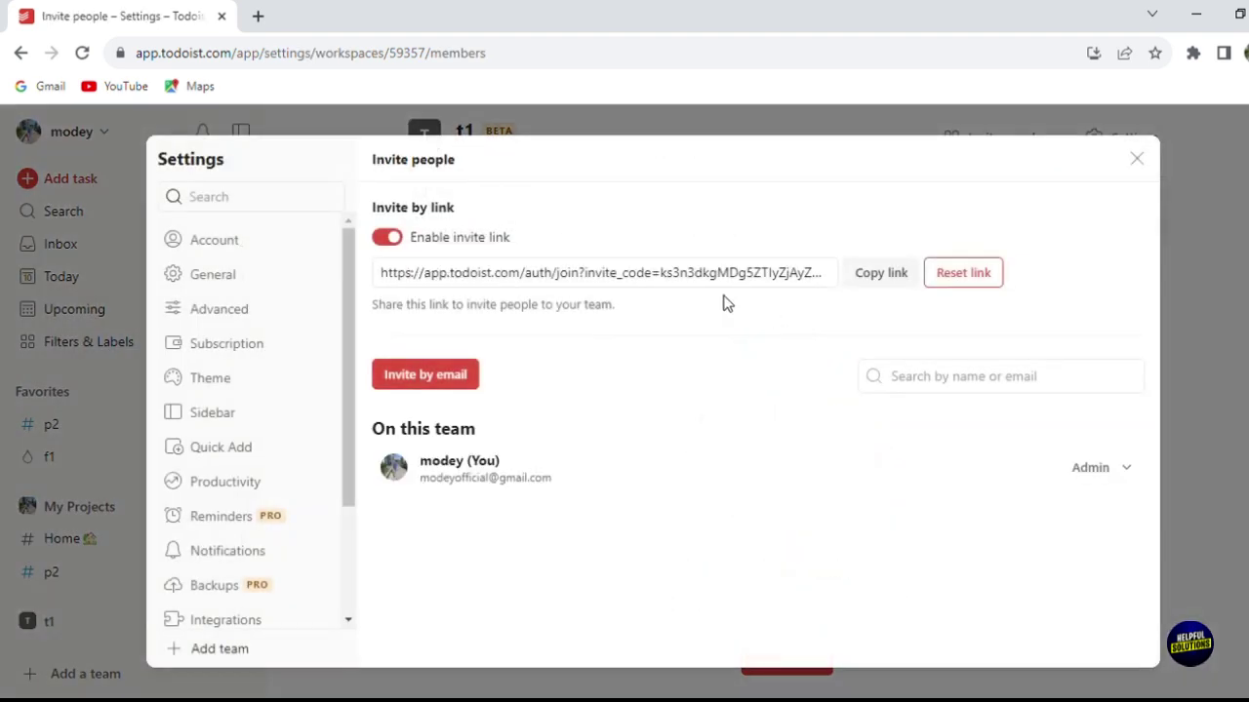
click(690, 273)
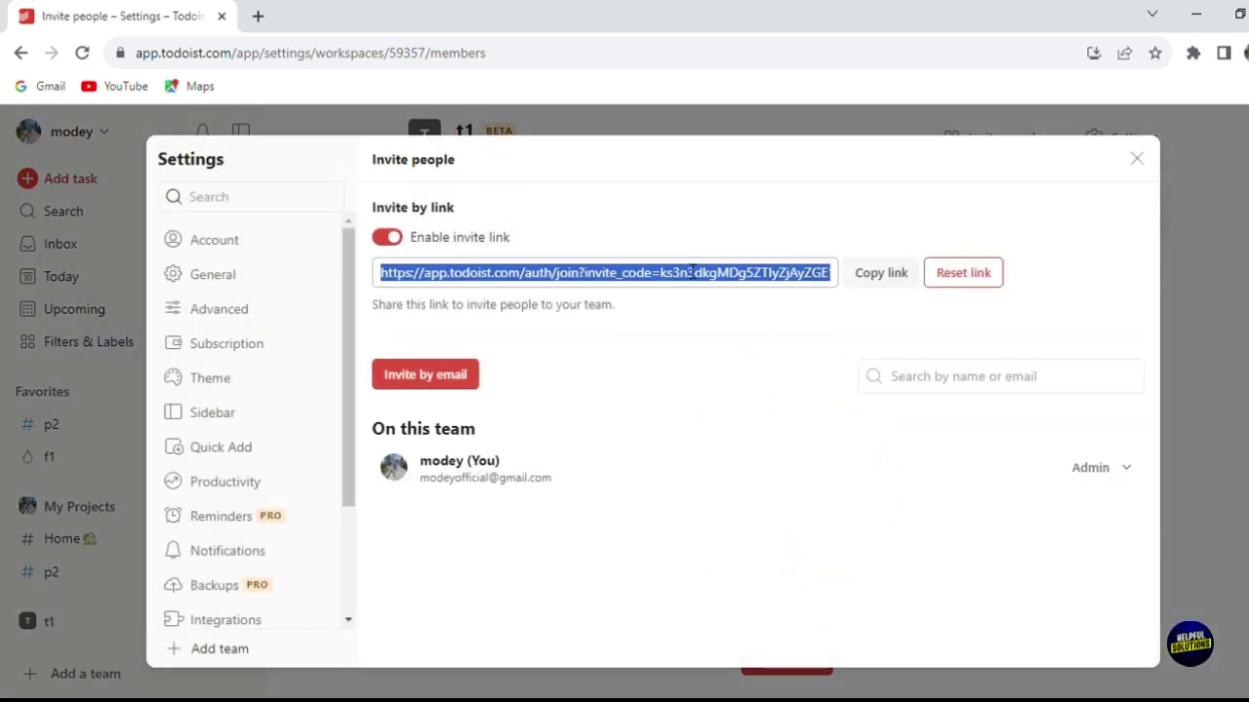
click(453, 391)
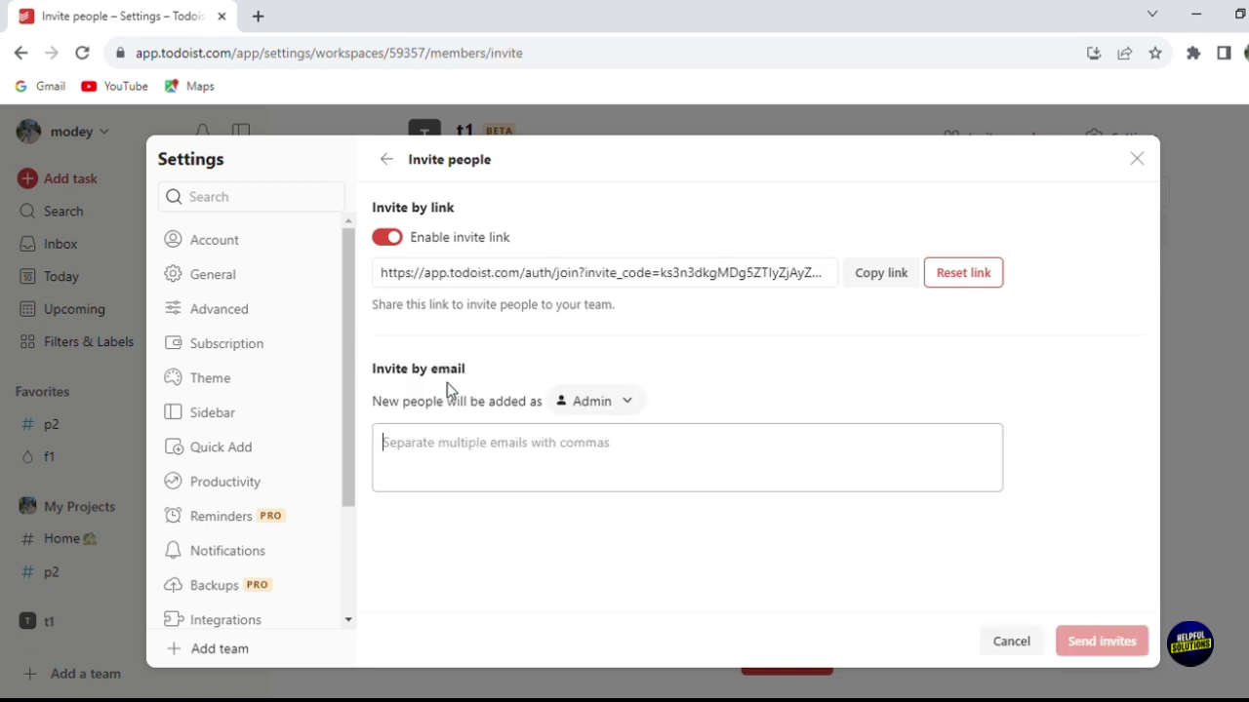
click(473, 443)
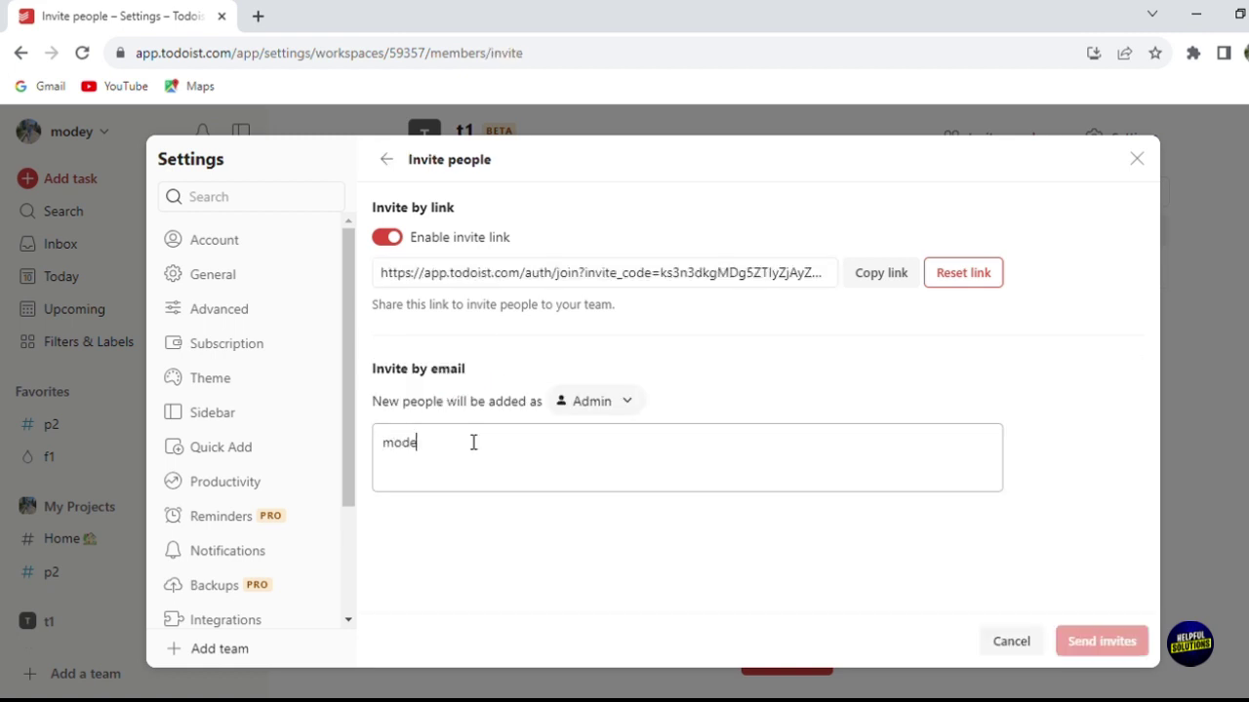
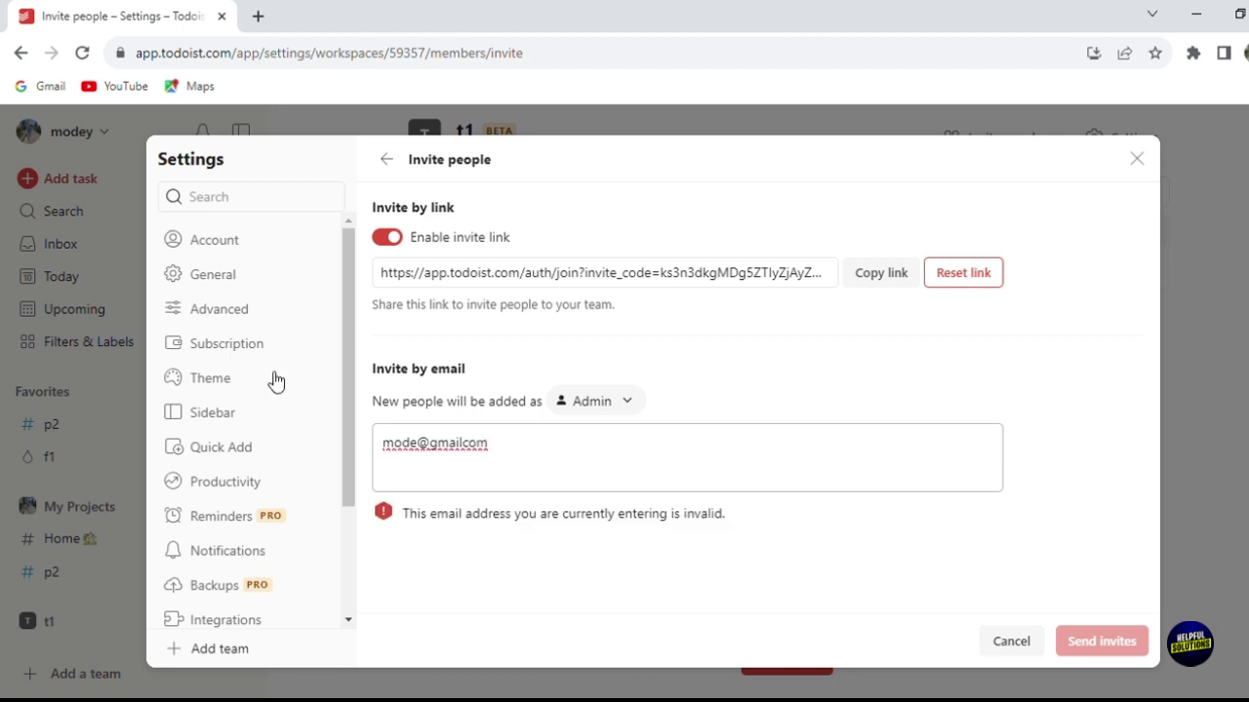
click(275, 321)
click(269, 355)
click(241, 393)
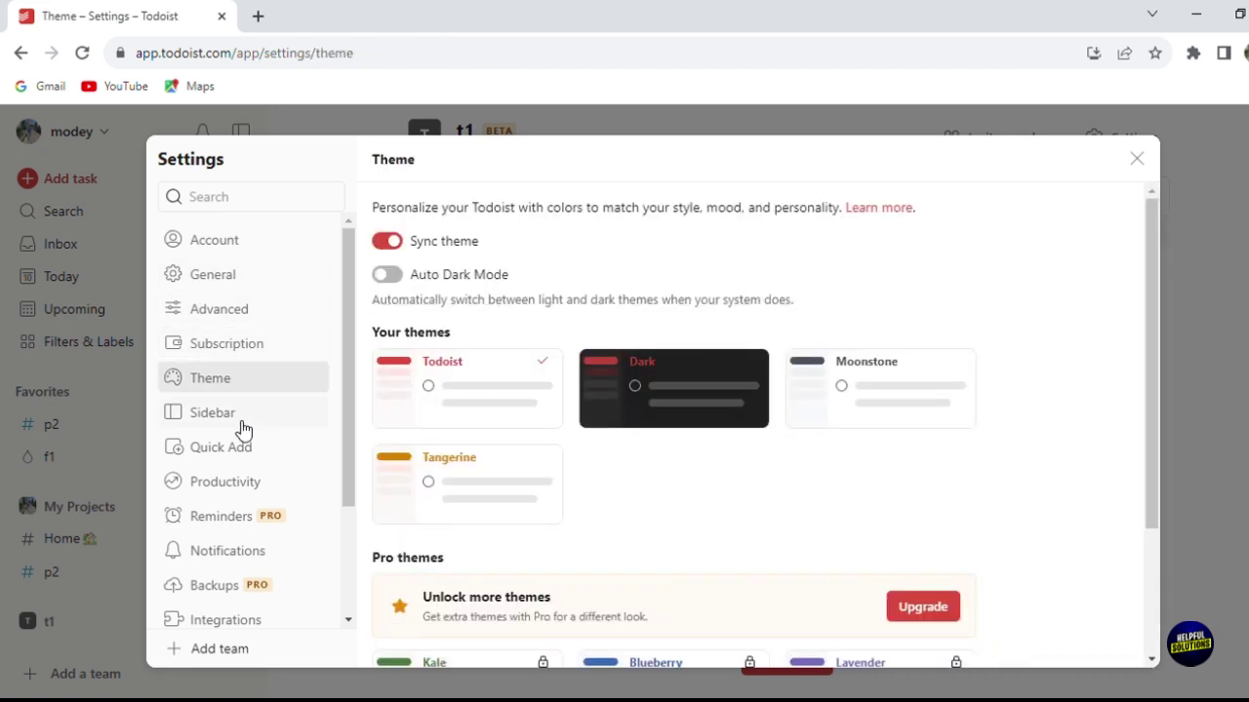
click(243, 425)
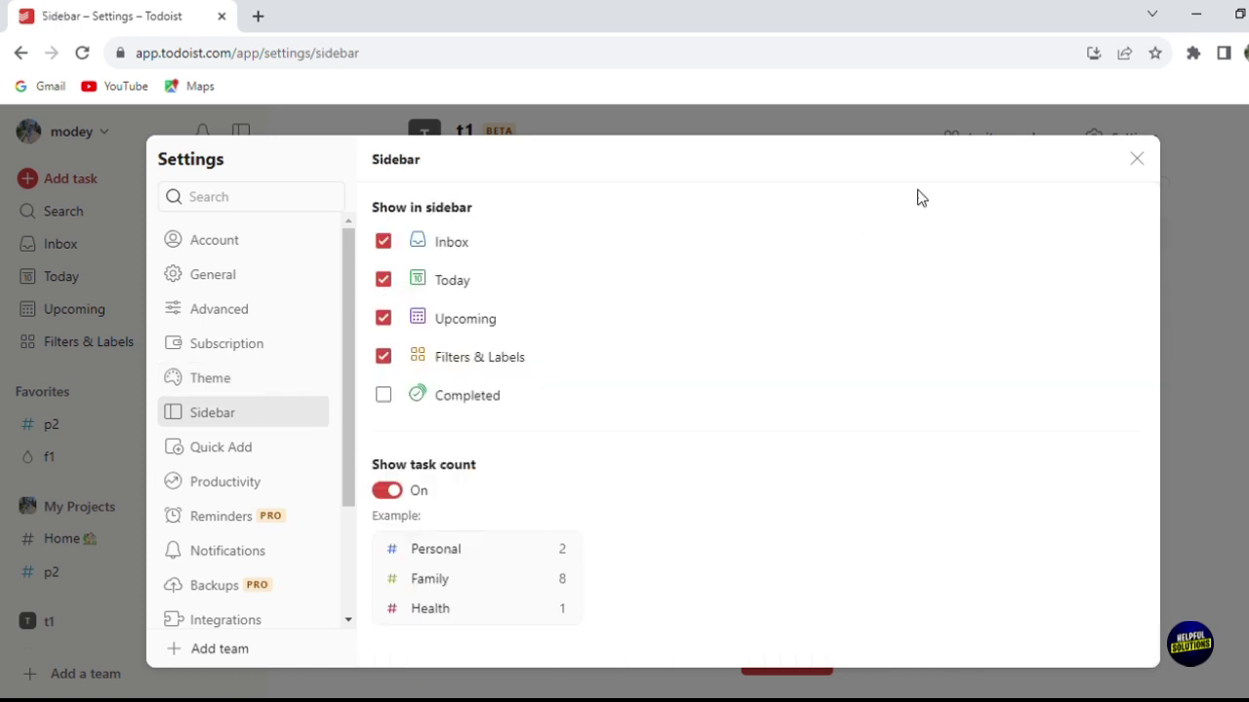
click(1137, 158)
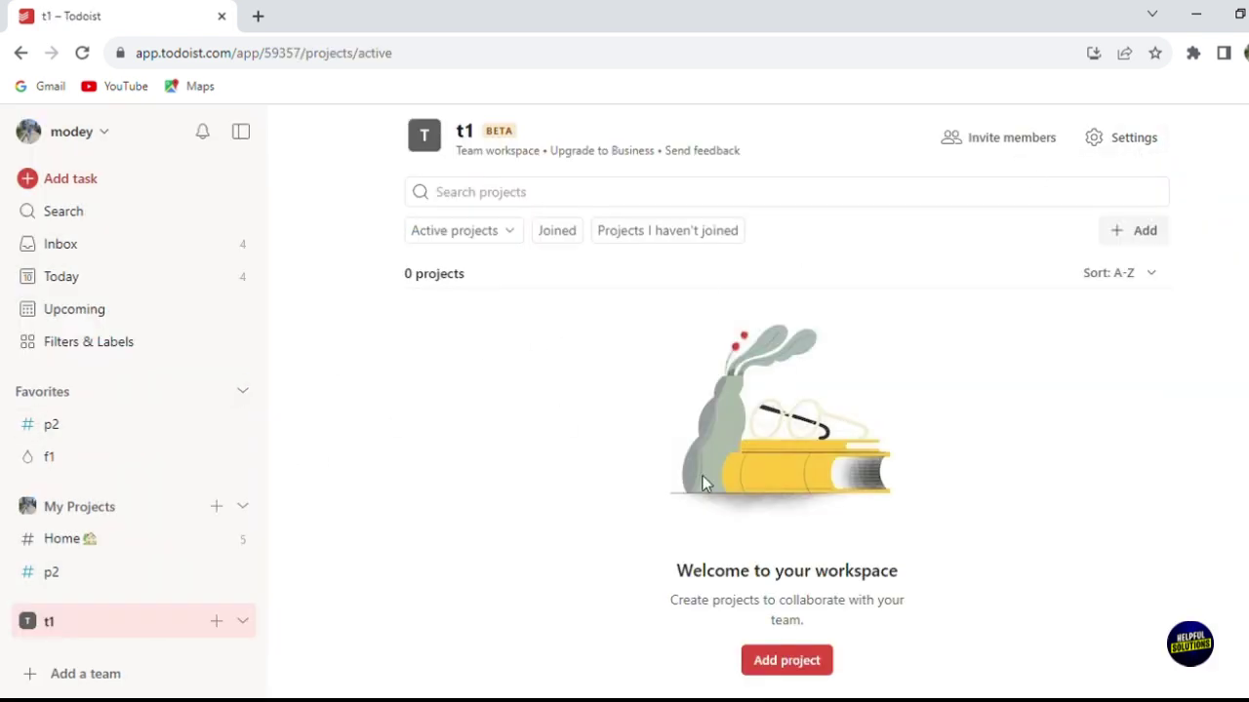